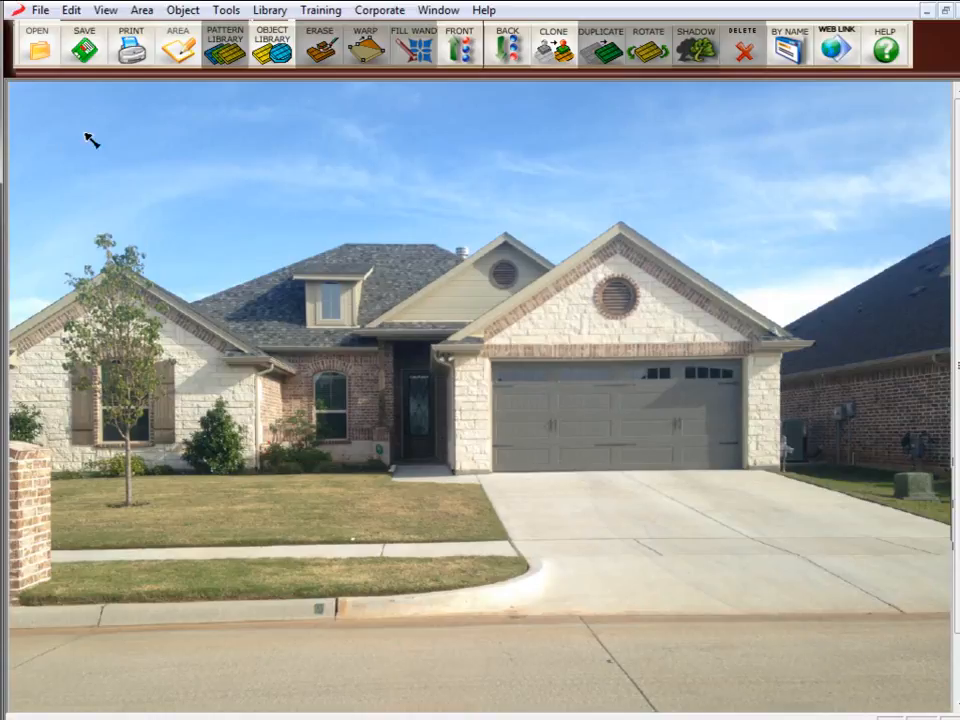
# - Define a closed area outlining the upper driveway from the garage door to the first cross joint, leaving its pattern unassigned
pyautogui.click(181, 60)
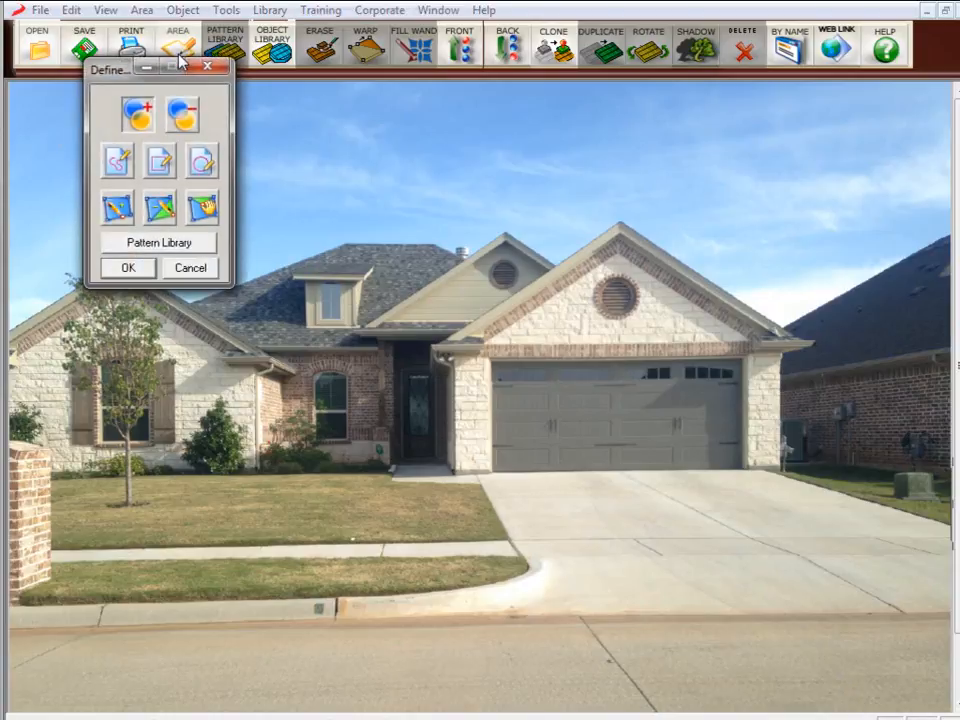
pyautogui.click(478, 471)
pyautogui.click(510, 539)
pyautogui.click(947, 538)
pyautogui.click(750, 467)
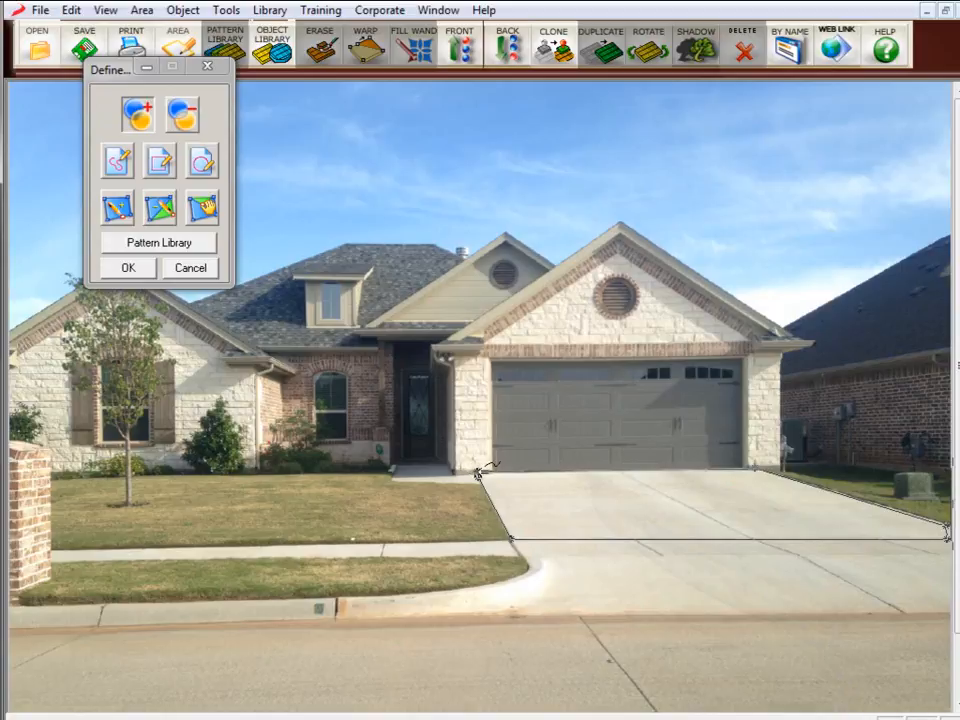
pyautogui.click(478, 472)
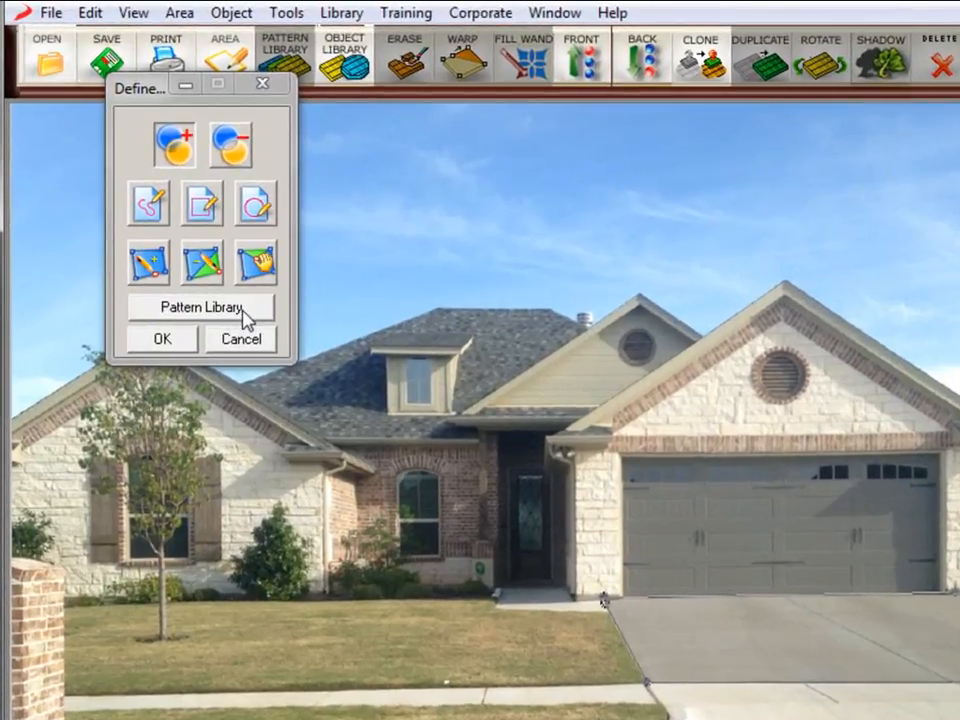
pyautogui.click(243, 318)
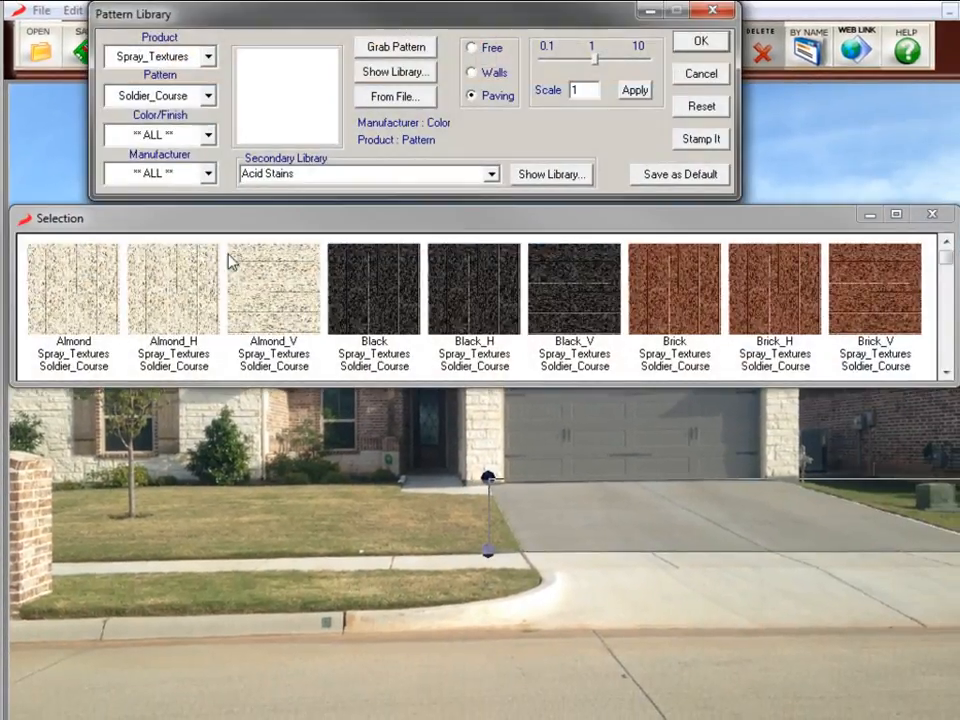
pyautogui.click(701, 73)
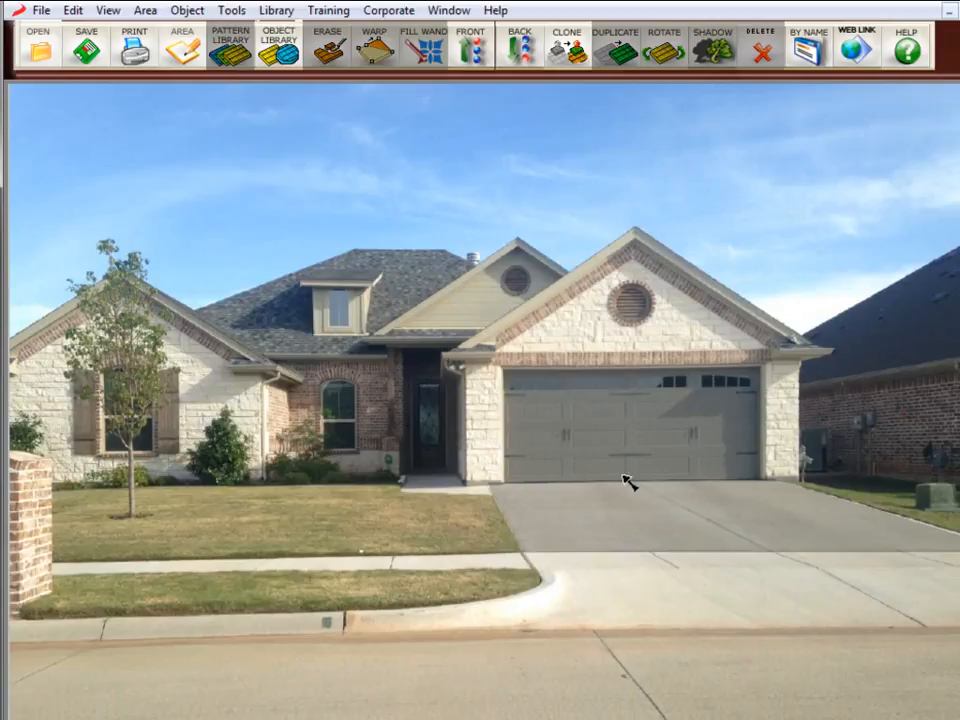
# - Select the defined driveway area and open the Pattern Library for it
pyautogui.click(656, 499)
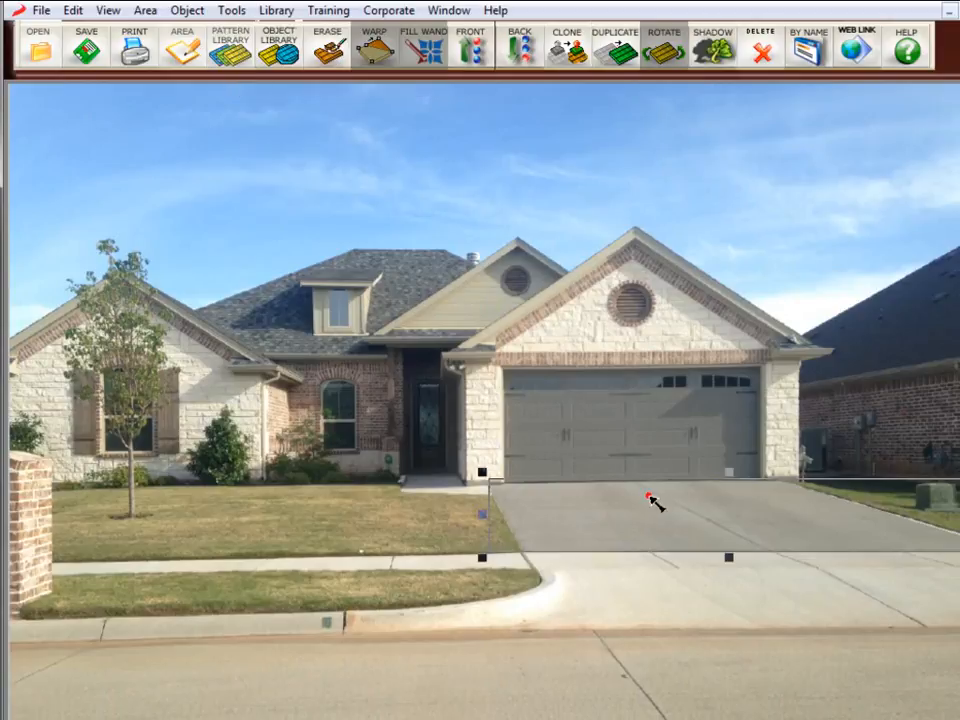
pyautogui.click(232, 60)
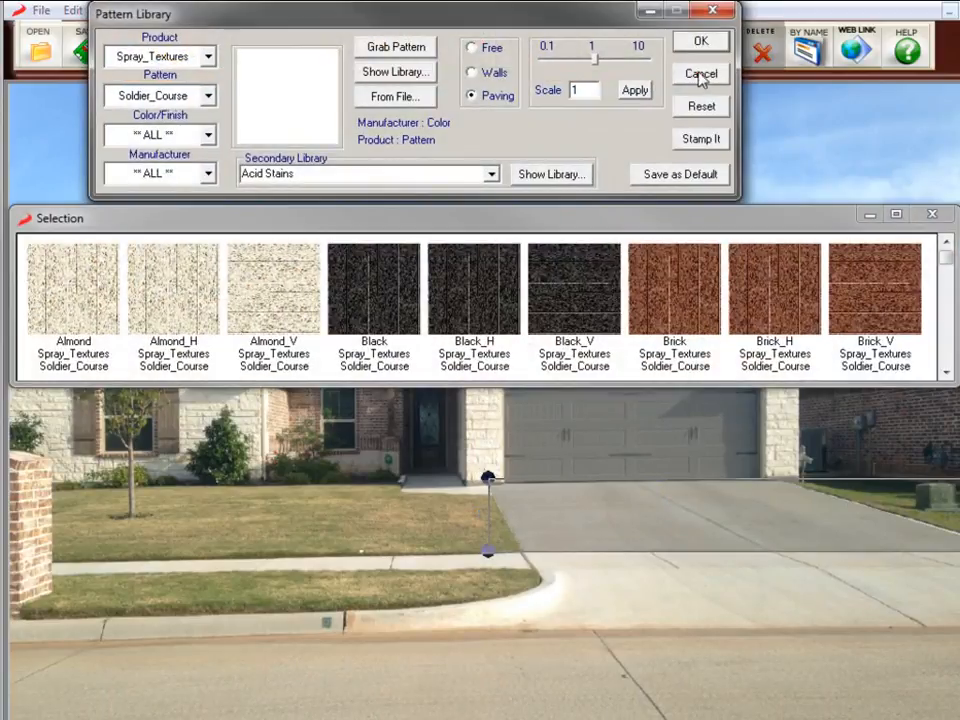
pyautogui.click(701, 77)
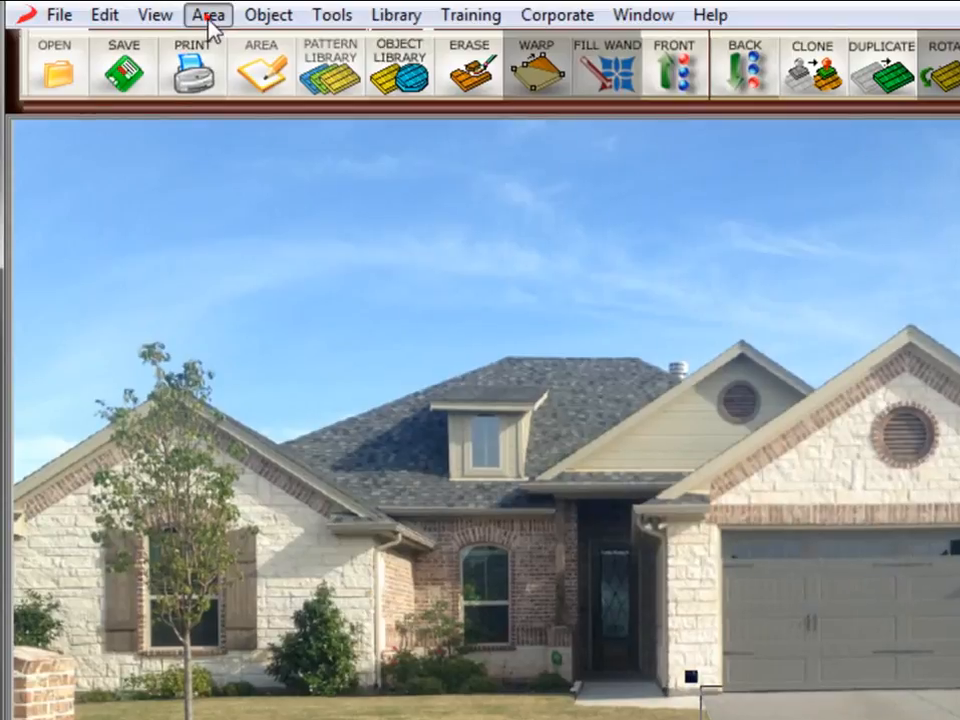
pyautogui.click(209, 15)
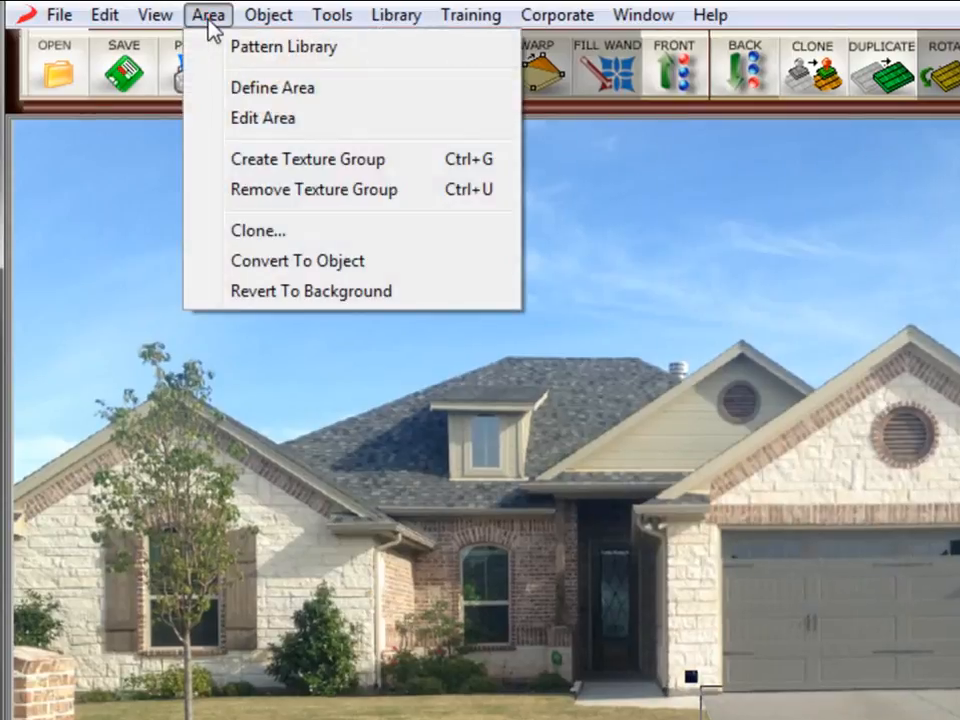
pyautogui.click(278, 46)
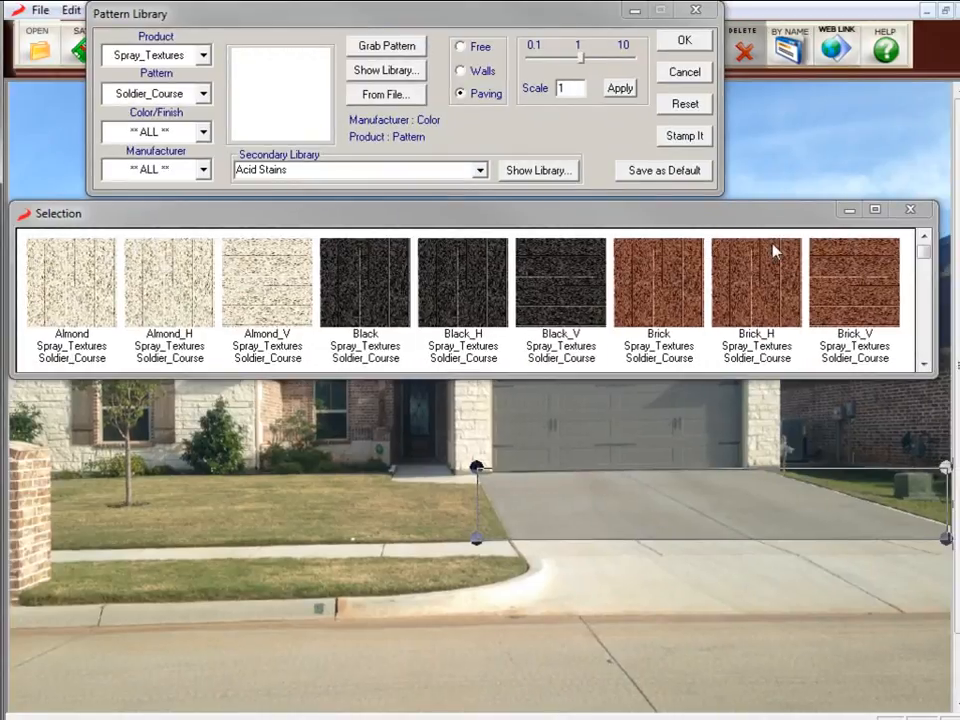
# - Shift the pattern Selection window slightly, reduce its height, and close and reshow the library thumbnails
pyautogui.click(491, 15)
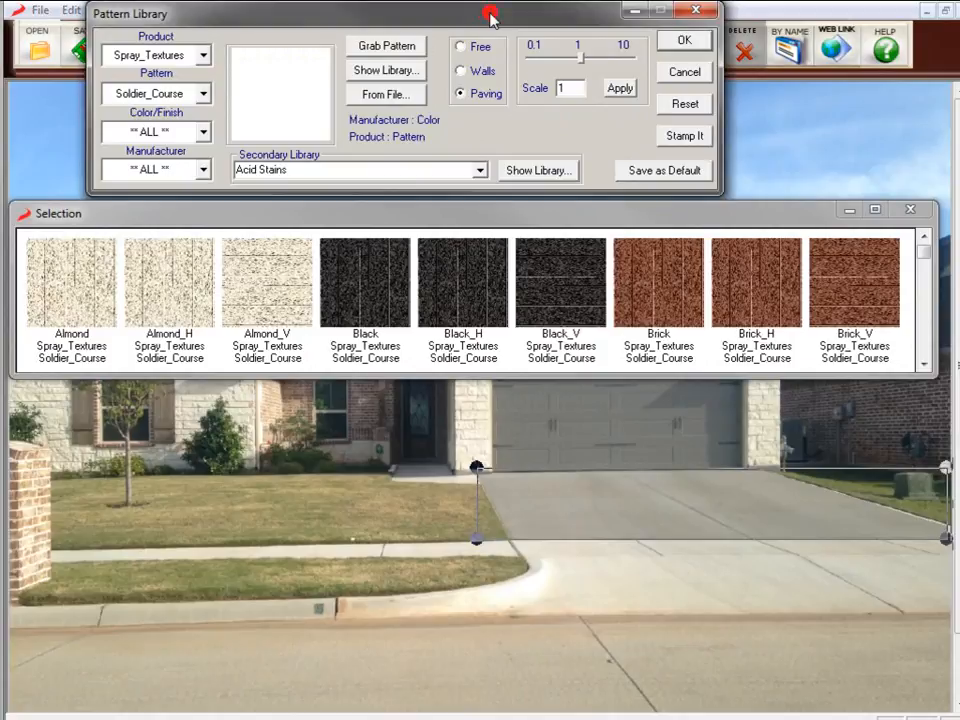
pyautogui.click(726, 217)
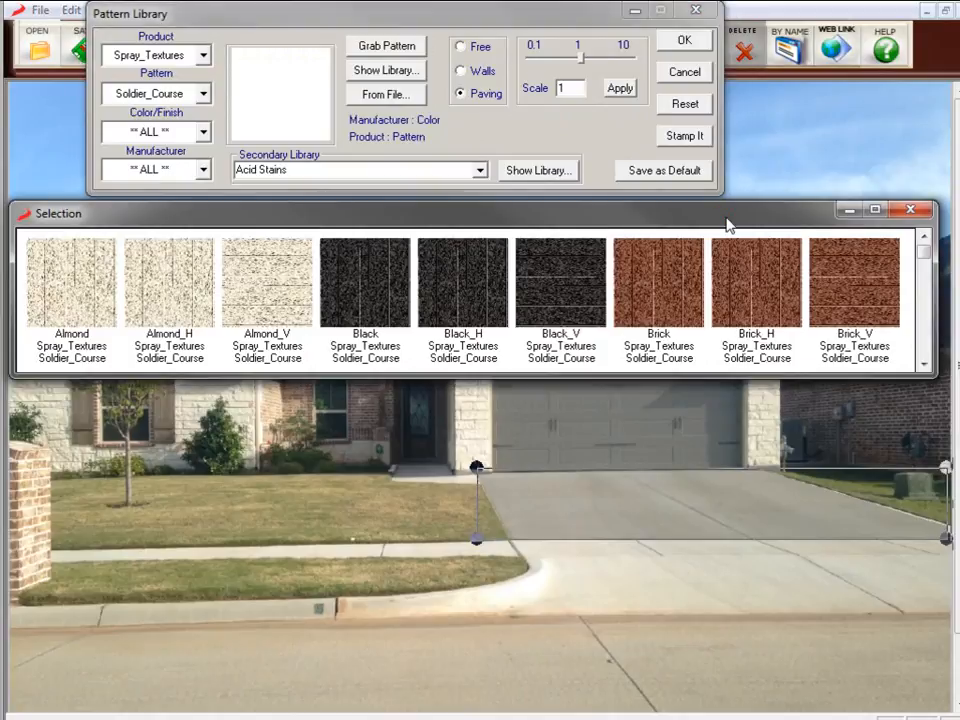
pyautogui.moveTo(713, 217)
pyautogui.mouseDown()
pyautogui.moveTo(722, 546)
pyautogui.moveTo(727, 226)
pyautogui.mouseUp()
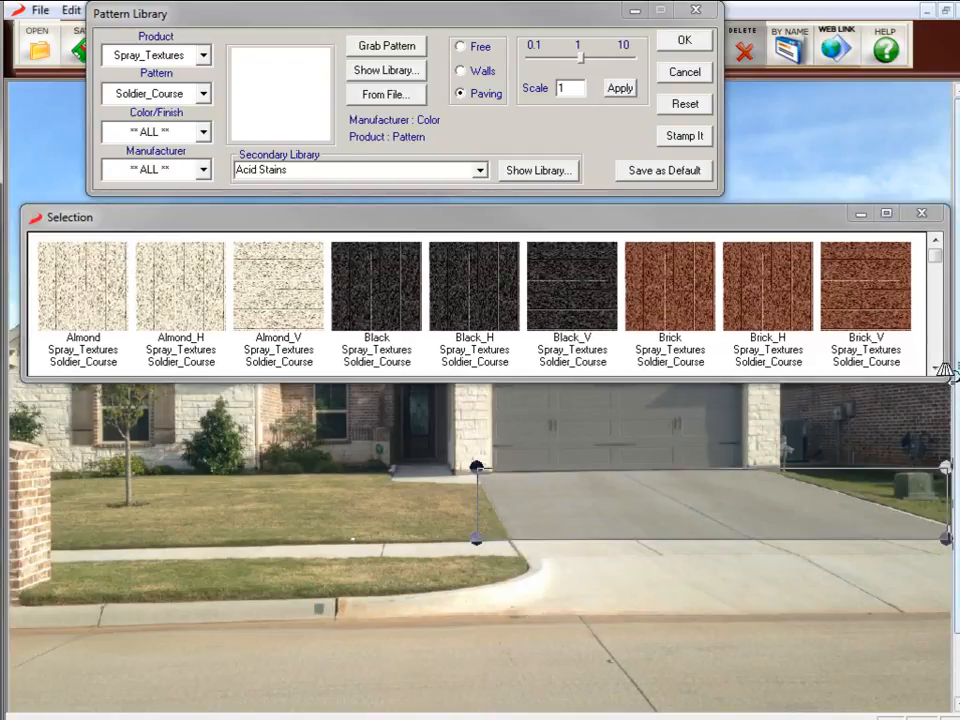
pyautogui.moveTo(941, 378)
pyautogui.mouseDown()
pyautogui.moveTo(680, 572)
pyautogui.moveTo(420, 650)
pyautogui.moveTo(321, 650)
pyautogui.moveTo(183, 684)
pyautogui.moveTo(170, 703)
pyautogui.moveTo(206, 602)
pyautogui.moveTo(579, 336)
pyautogui.moveTo(917, 336)
pyautogui.moveTo(944, 366)
pyautogui.mouseUp()
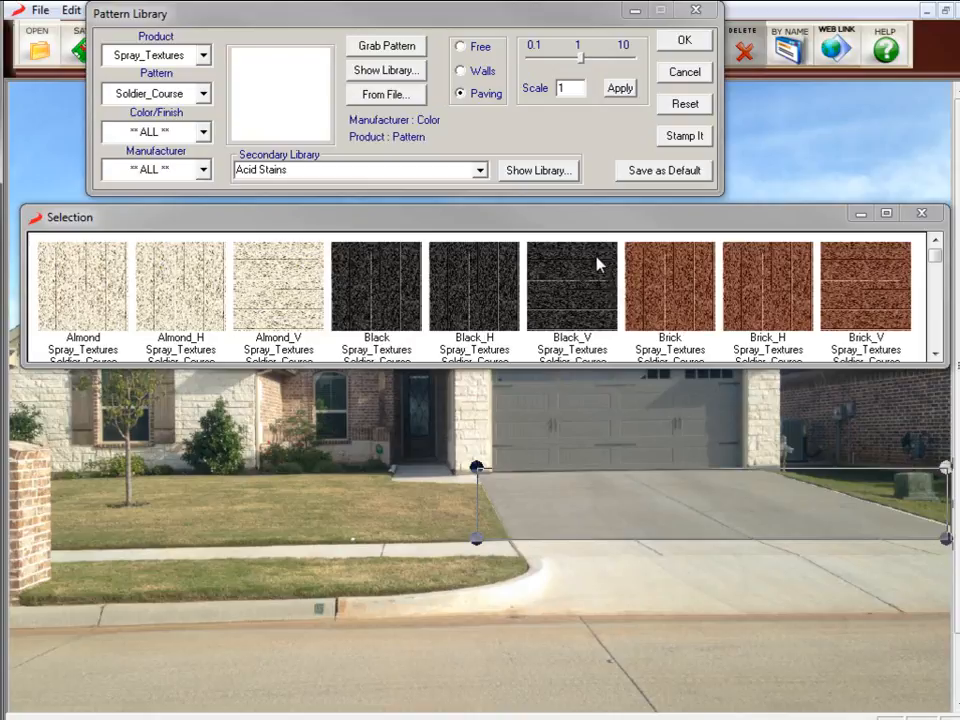
pyautogui.click(921, 213)
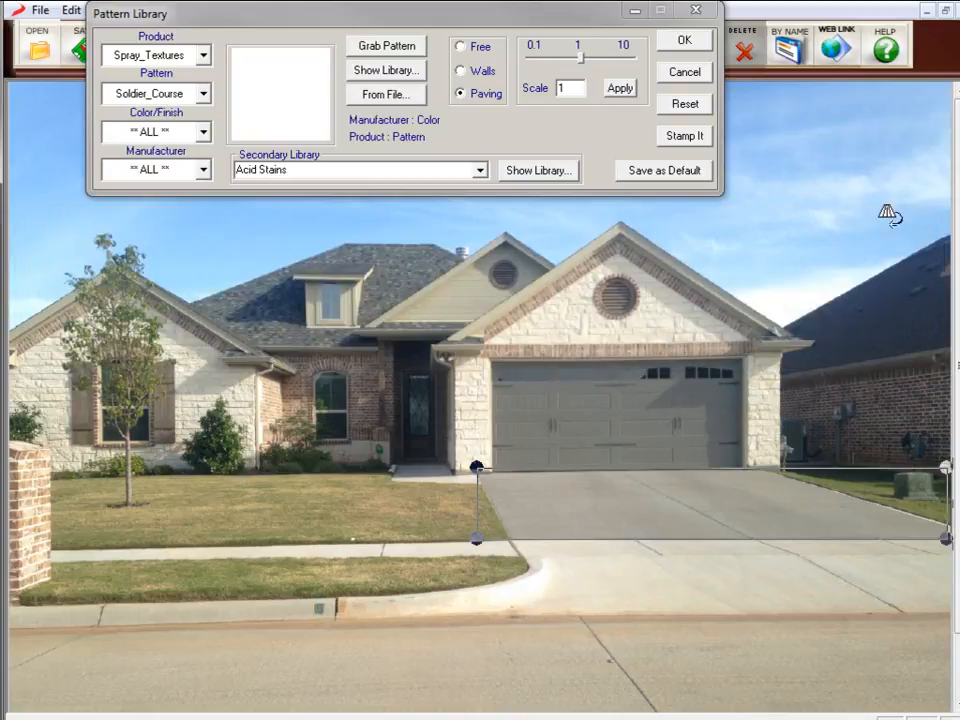
pyautogui.click(406, 76)
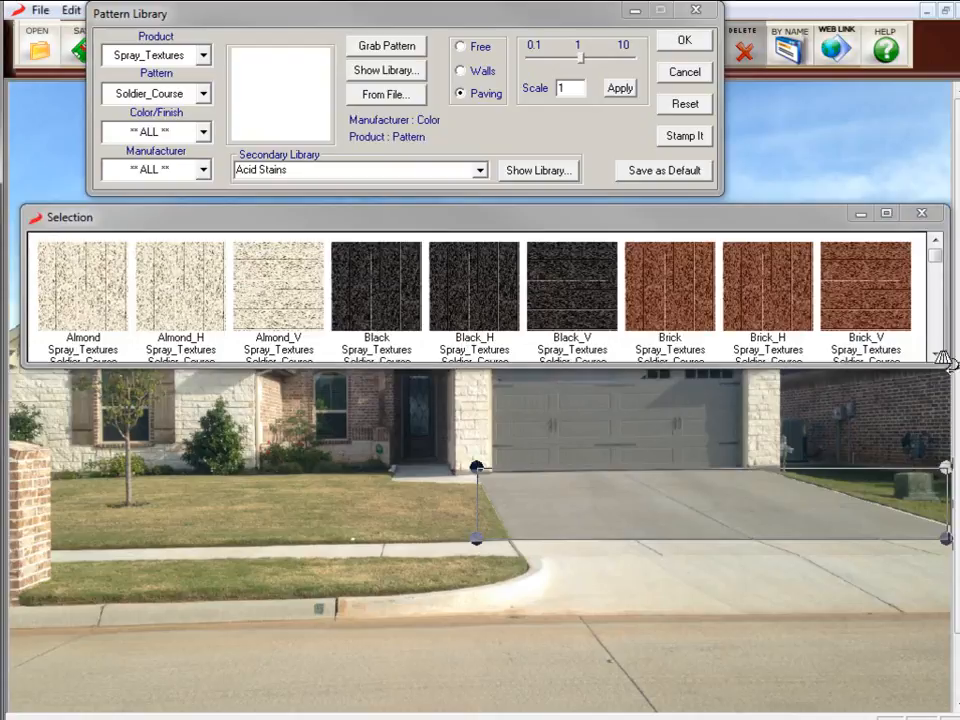
# - Reshape the Selection window into a tall, single-column thumbnail list, closing and reshowing it before widening it slightly
pyautogui.moveTo(952, 368); pyautogui.dragTo(158, 705)
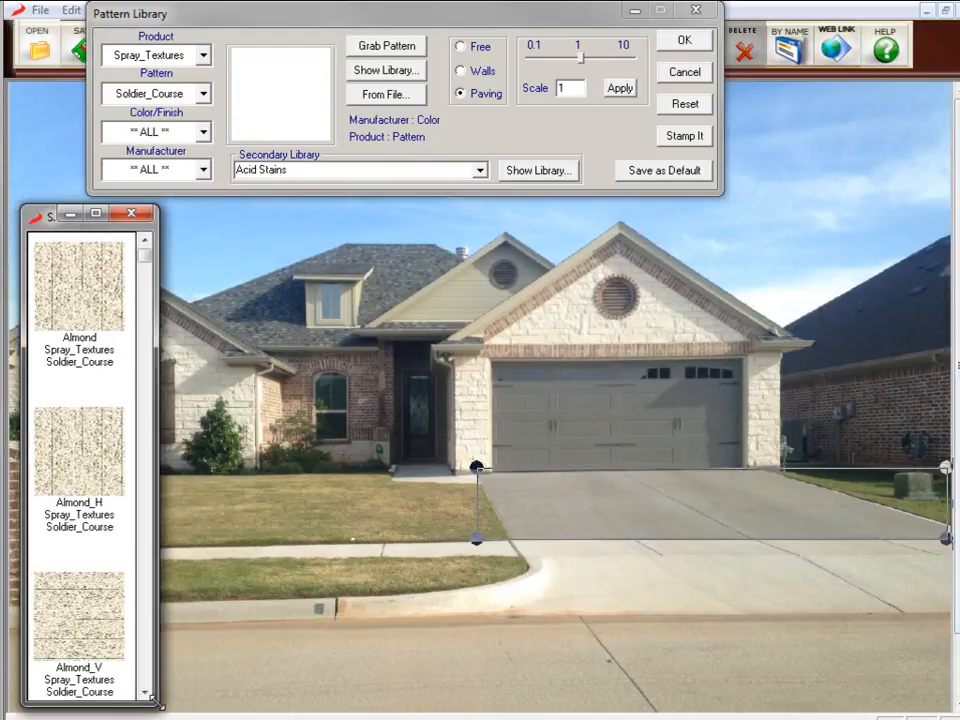
pyautogui.click(130, 213)
pyautogui.click(358, 73)
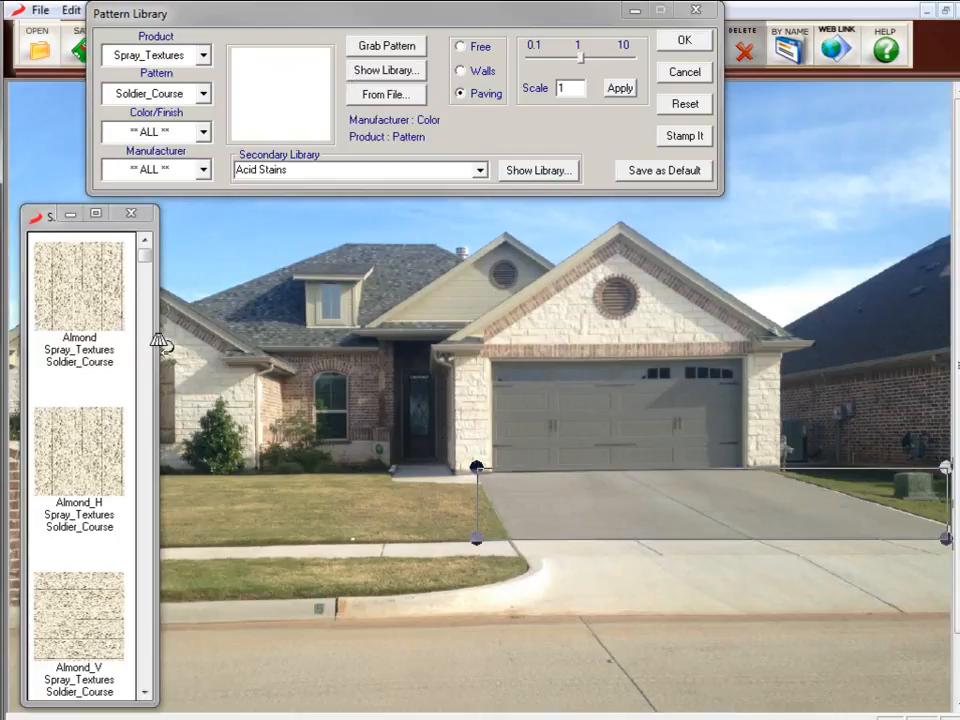
pyautogui.moveTo(158, 343); pyautogui.dragTo(195, 335)
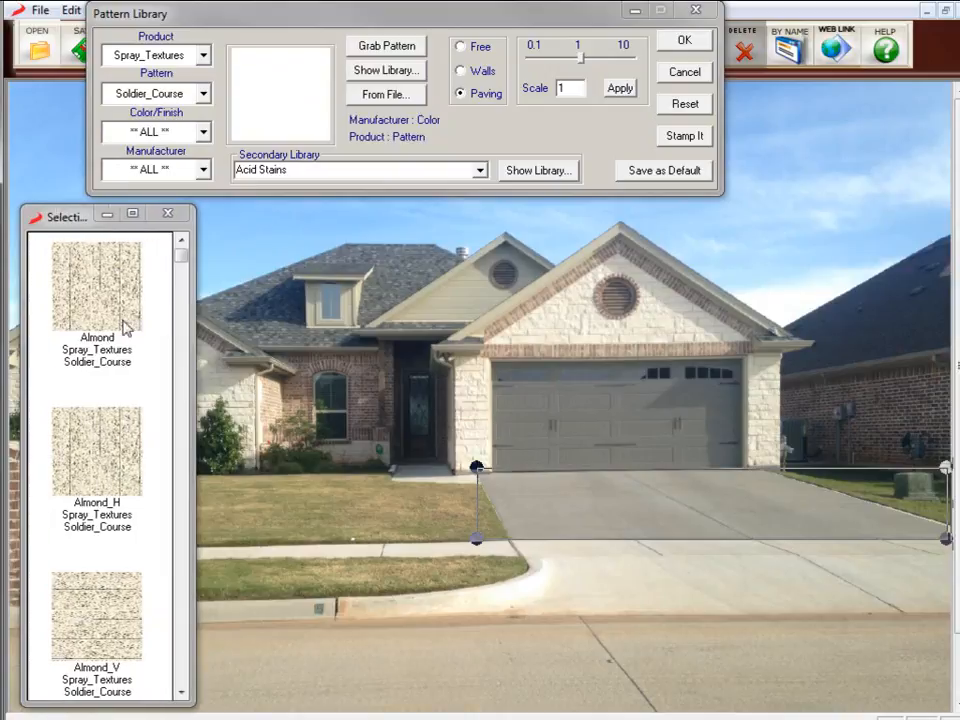
# - Move the Selection window to the edge of the image and stretch it to full width with a second row of thumbnails showing
pyautogui.moveTo(64, 225); pyautogui.dragTo(44, 217)
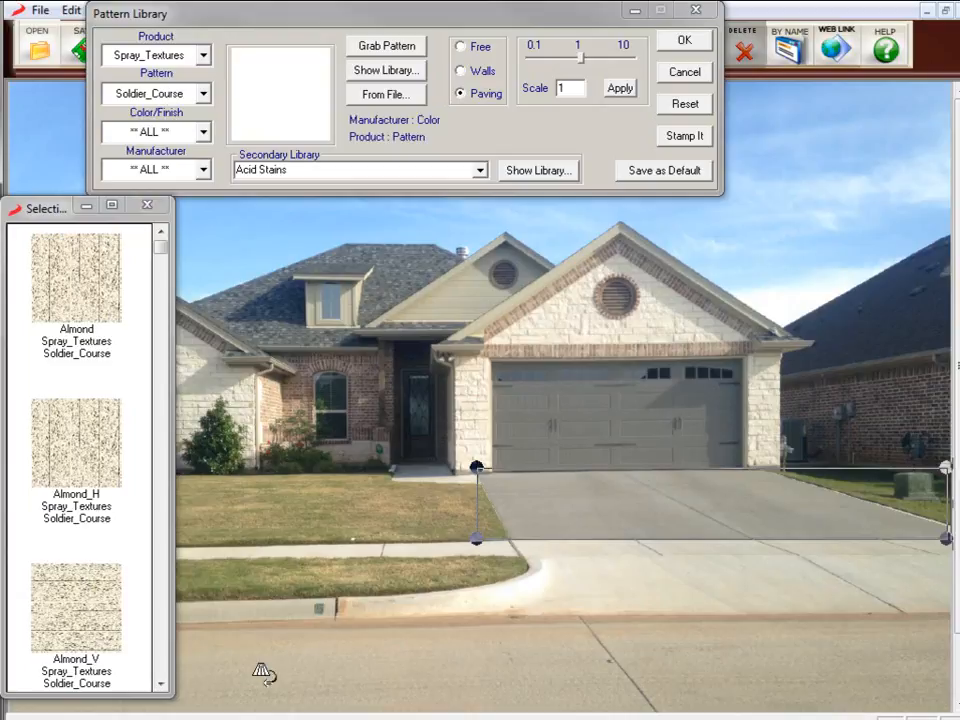
pyautogui.moveTo(166, 690); pyautogui.dragTo(955, 369)
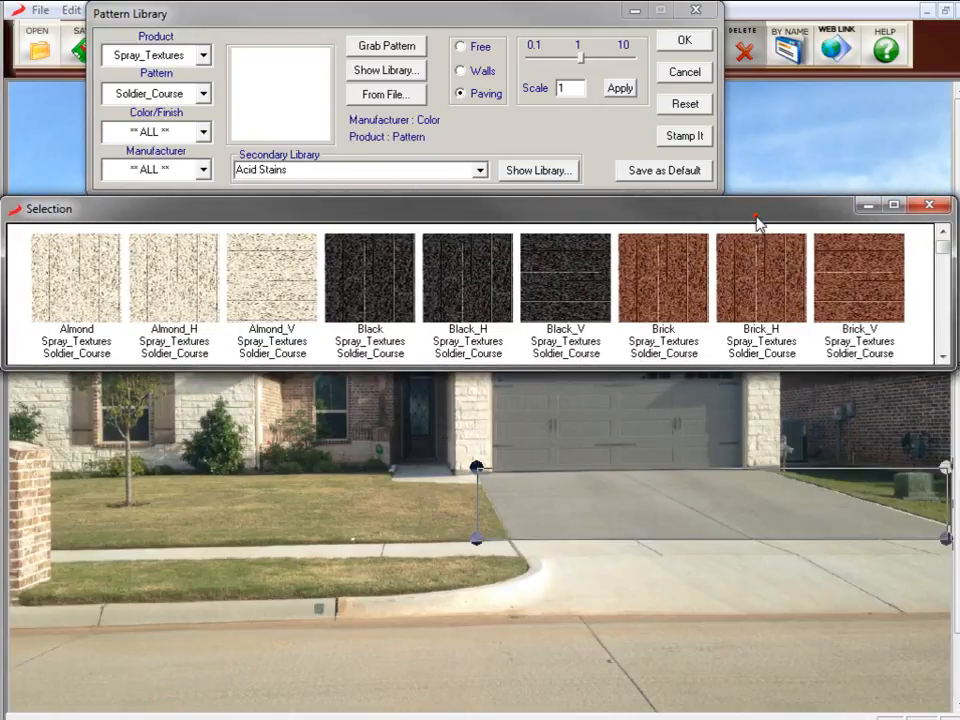
pyautogui.click(894, 208)
pyautogui.moveTo(946, 361); pyautogui.dragTo(946, 455)
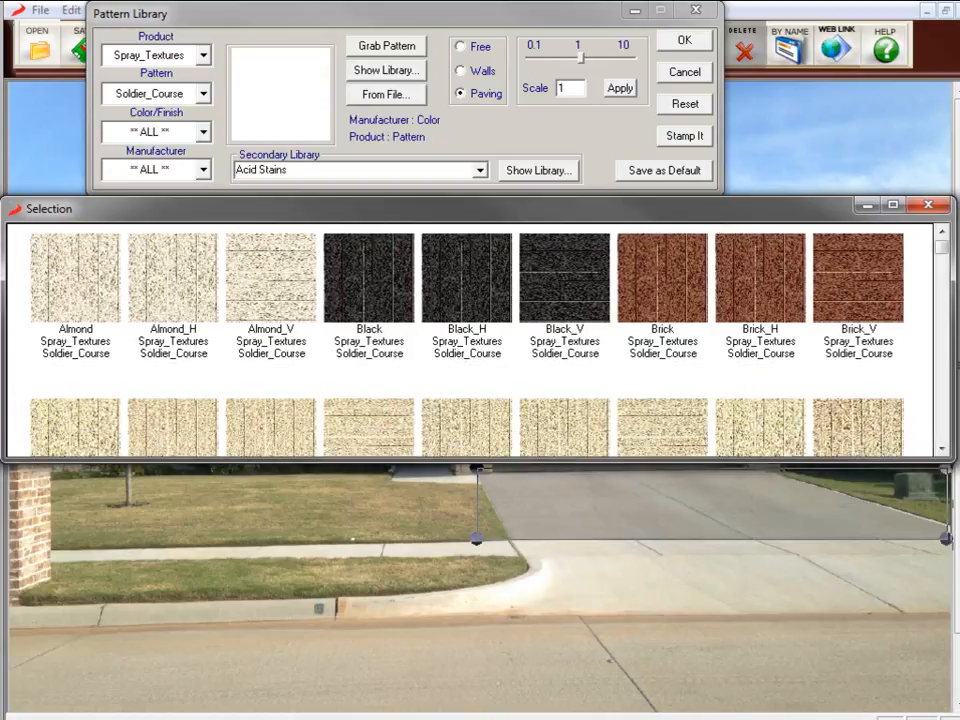
# - Reset the Product, Pattern, Color/Finish and Manufacturer filters to ALL and browse the patterns
pyautogui.click(203, 60)
pyautogui.click(203, 60)
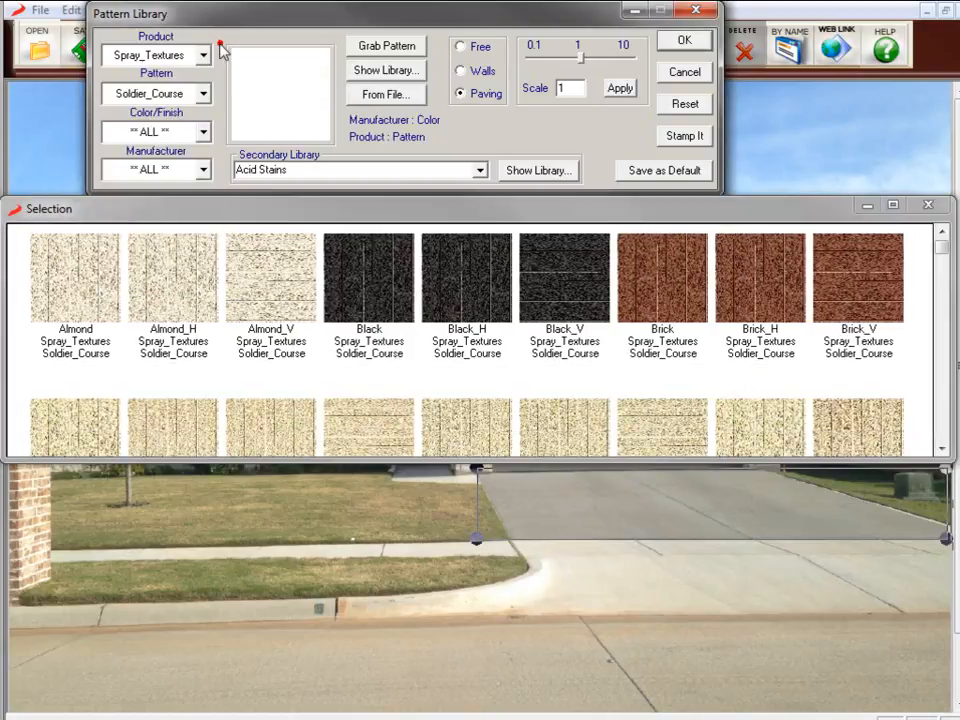
pyautogui.click(685, 106)
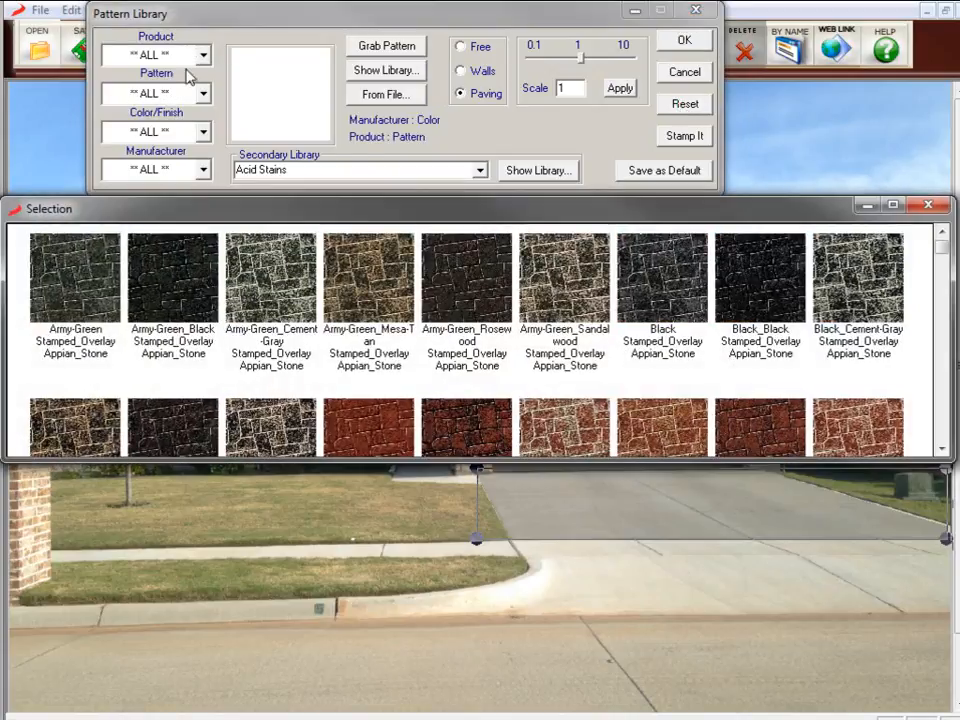
pyautogui.moveTo(944, 250)
pyautogui.mouseDown()
pyautogui.moveTo(936, 242)
pyautogui.moveTo(941, 355)
pyautogui.moveTo(941, 243)
pyautogui.mouseUp()
# - Filter the library by the manufacturer Americrete and browse its patterns
pyautogui.click(203, 171)
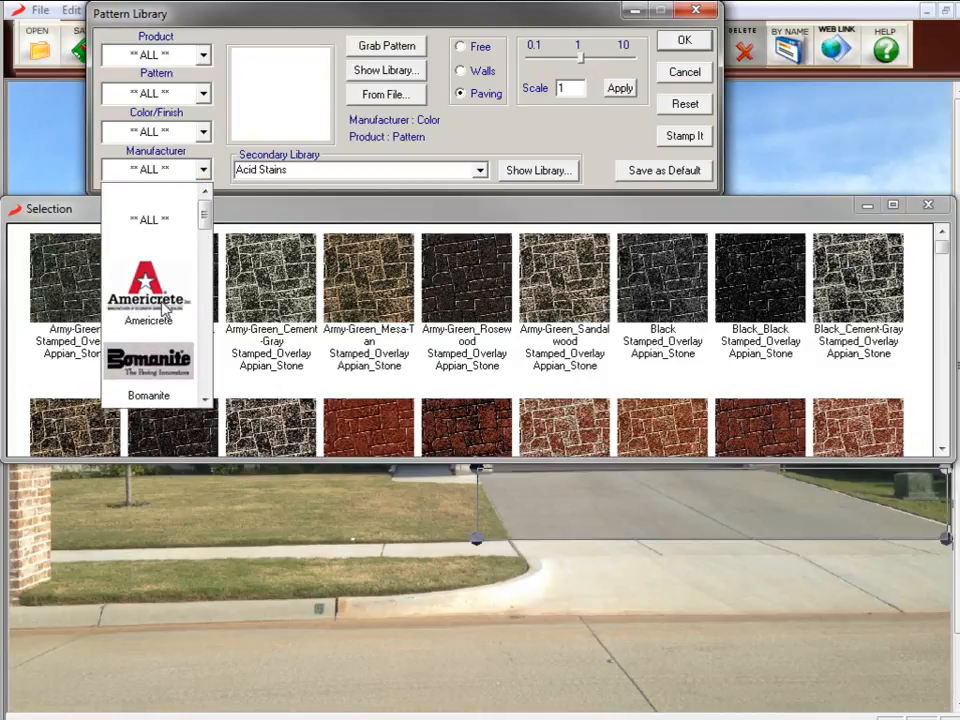
pyautogui.click(160, 309)
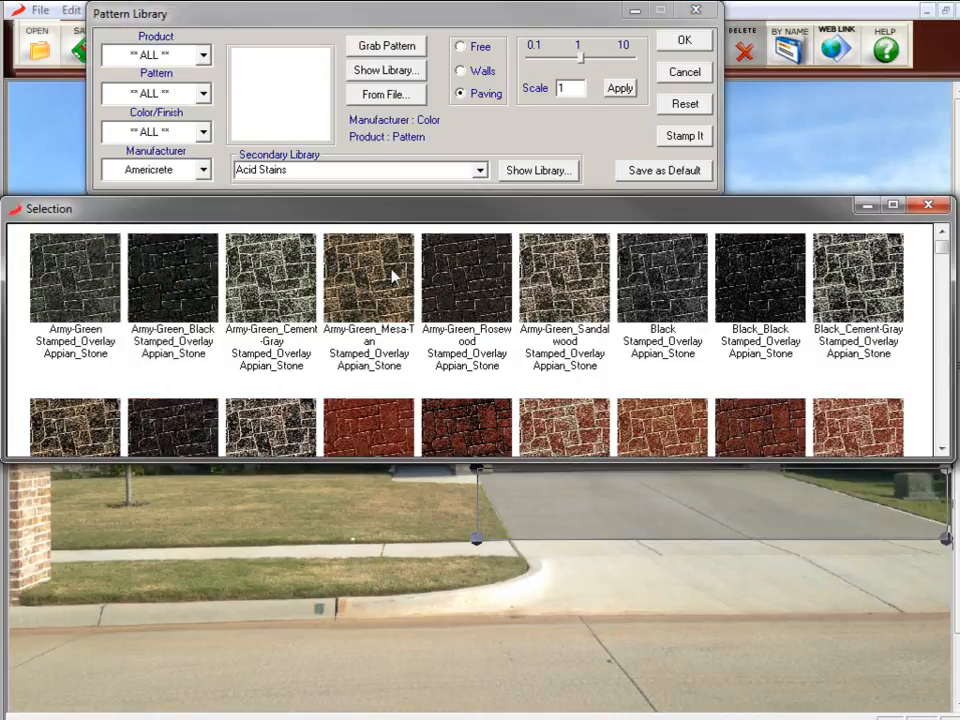
pyautogui.moveTo(942, 246); pyautogui.dragTo(125, 103)
# - Filter the library by the manufacturer BrickForm and browse its patterns
pyautogui.click(202, 169)
pyautogui.click(139, 362)
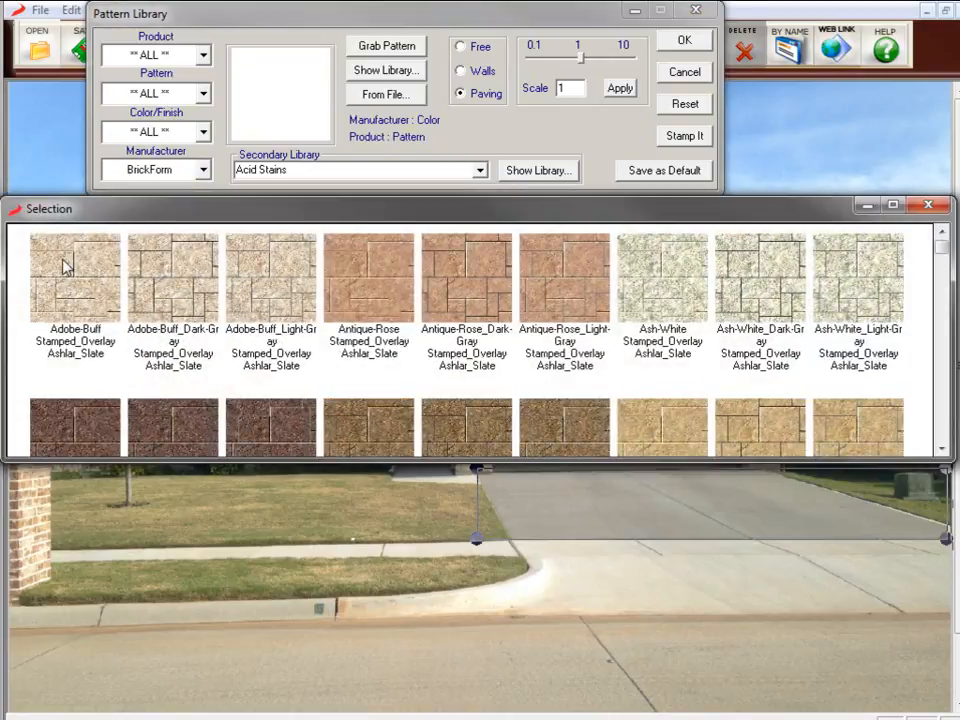
pyautogui.moveTo(943, 240)
pyautogui.mouseDown()
pyautogui.moveTo(945, 332)
pyautogui.moveTo(933, 240)
pyautogui.mouseUp()
# - Save the BrickForm filter settings as the default, and close and reopen the Pattern Library to check them
pyautogui.click(683, 173)
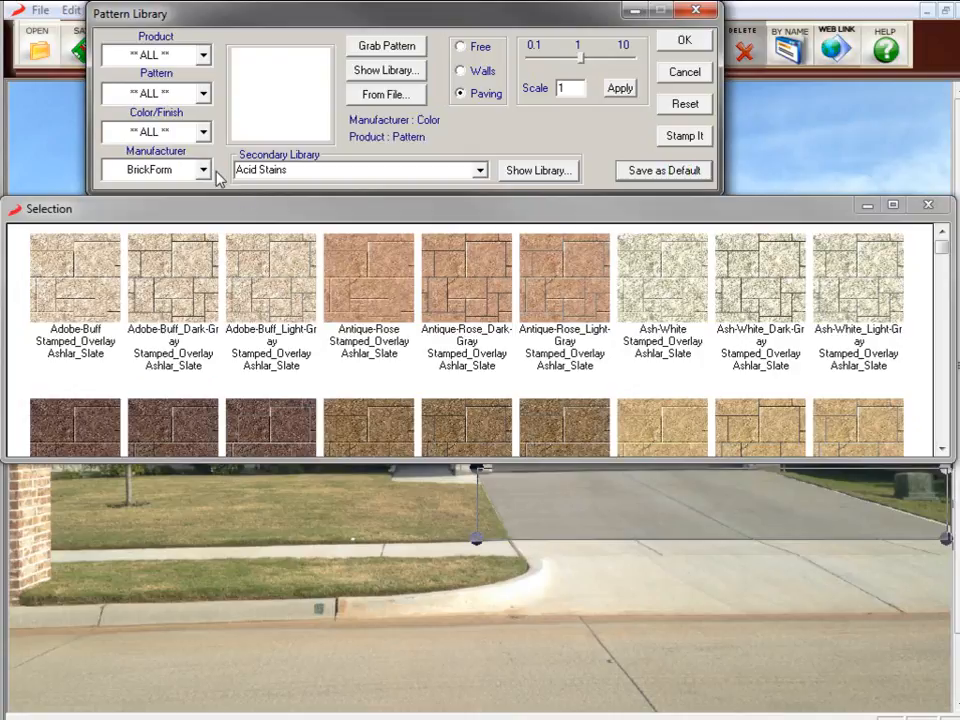
pyautogui.click(684, 80)
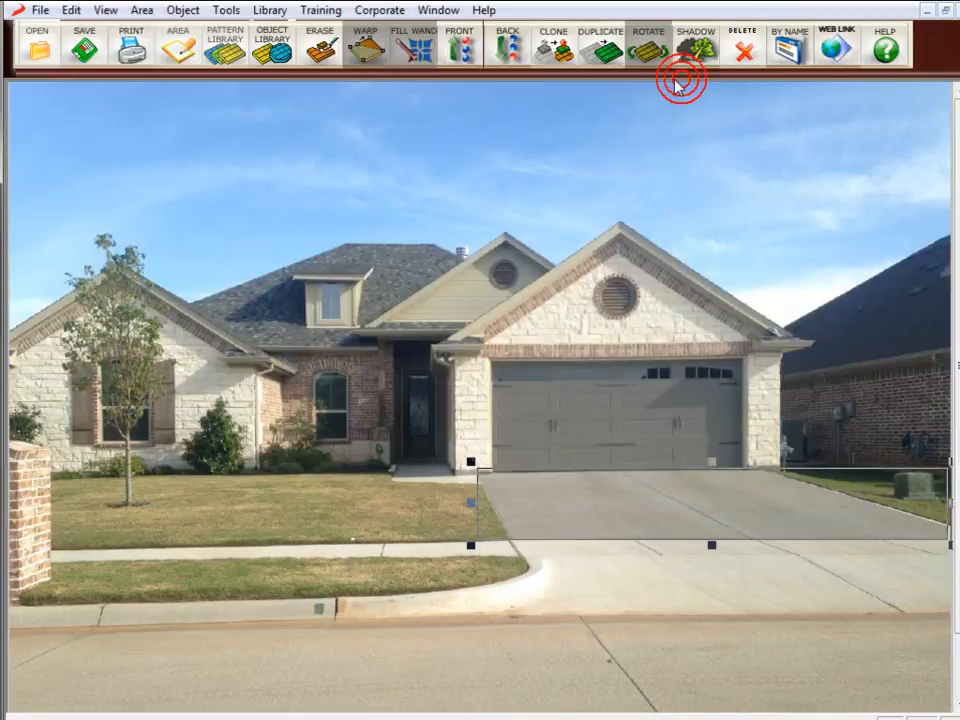
pyautogui.click(210, 30)
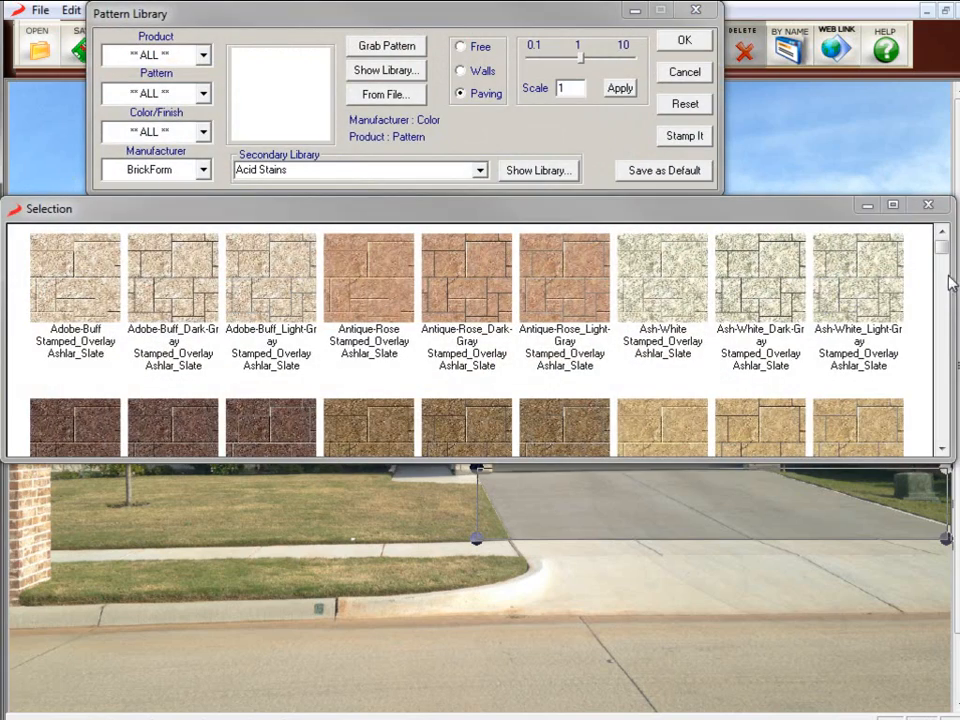
pyautogui.moveTo(941, 248)
pyautogui.mouseDown()
pyautogui.moveTo(945, 296)
pyautogui.moveTo(945, 247)
pyautogui.mouseUp()
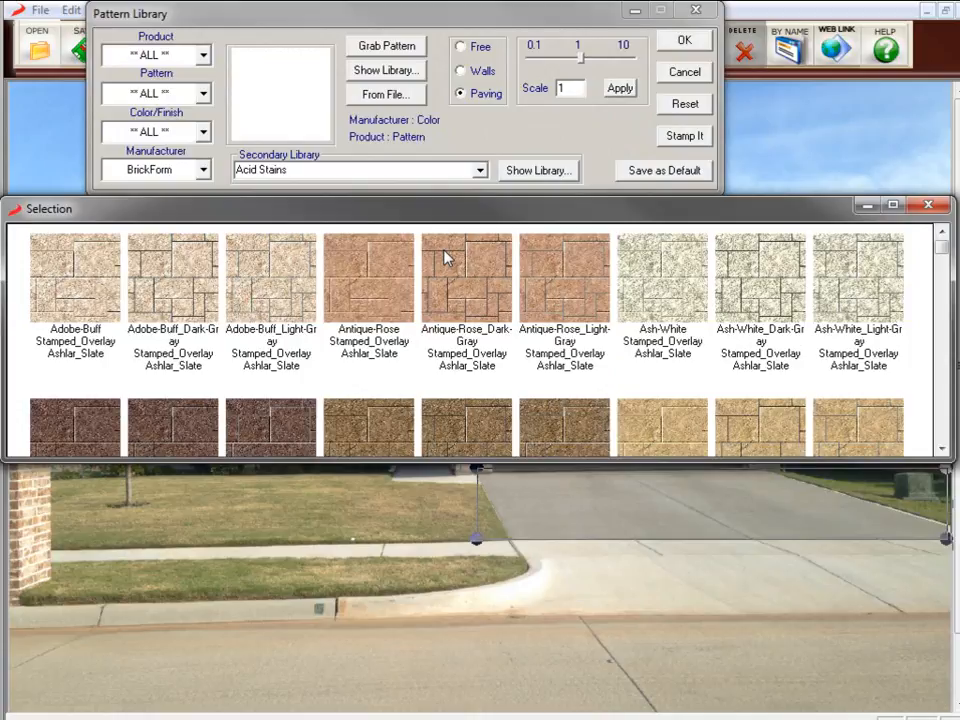
# - Filter the library to the Acid_Stains product from ALL manufacturers
pyautogui.click(203, 58)
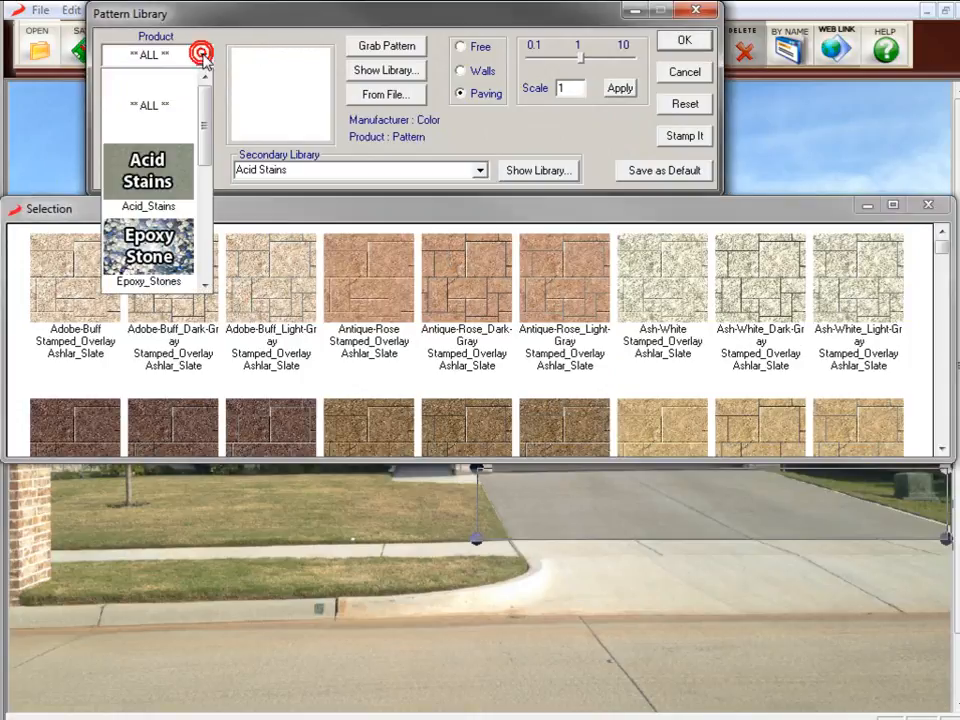
pyautogui.click(163, 180)
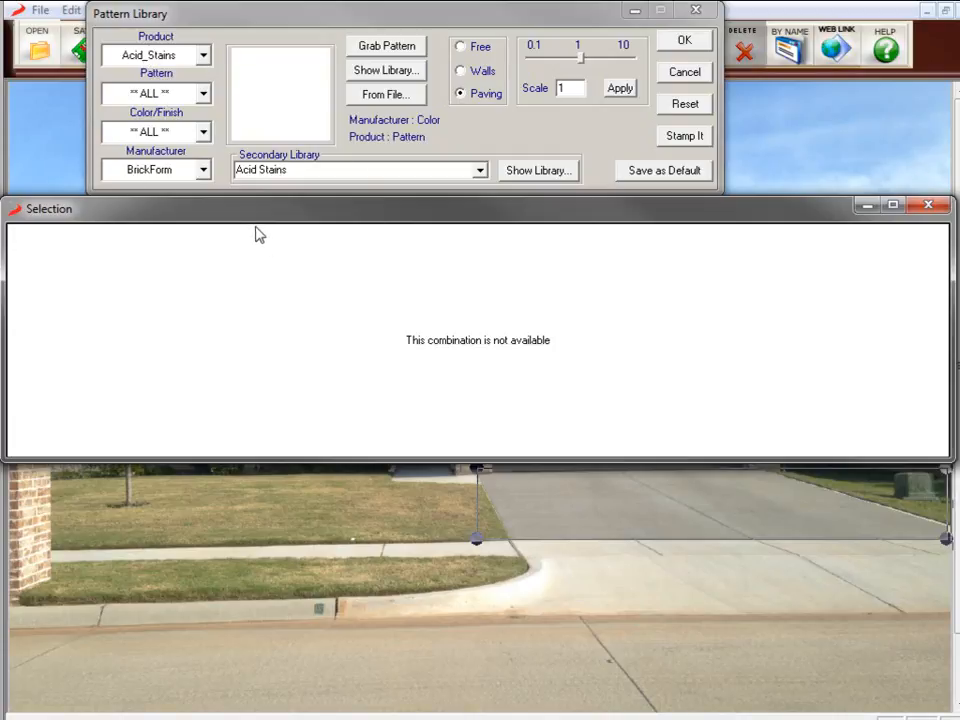
pyautogui.click(201, 170)
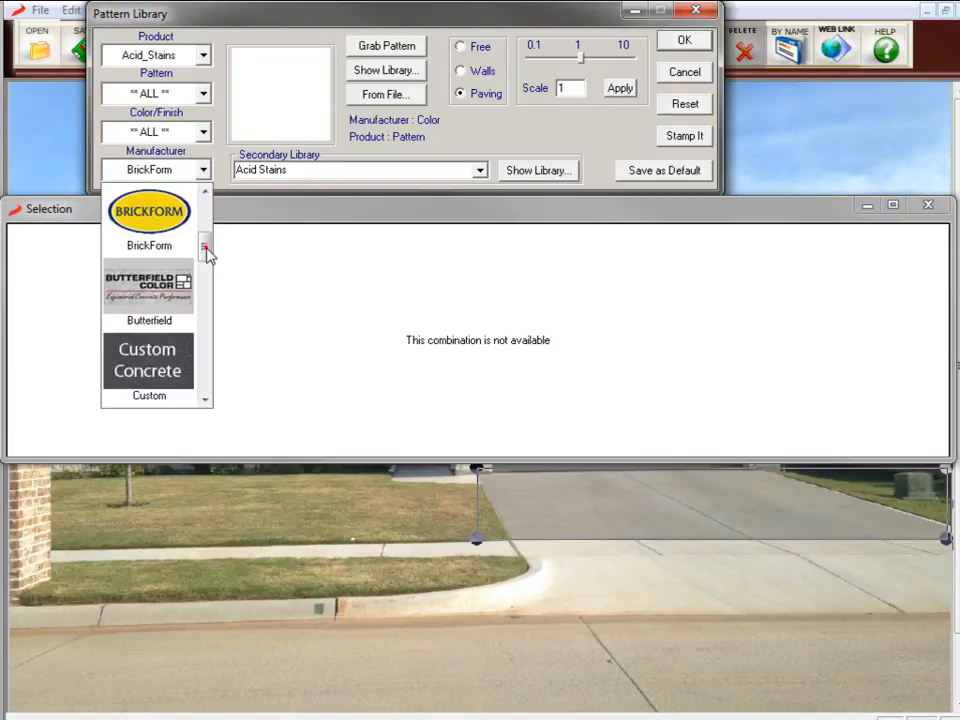
pyautogui.moveTo(205, 253); pyautogui.dragTo(206, 228)
pyautogui.click(156, 214)
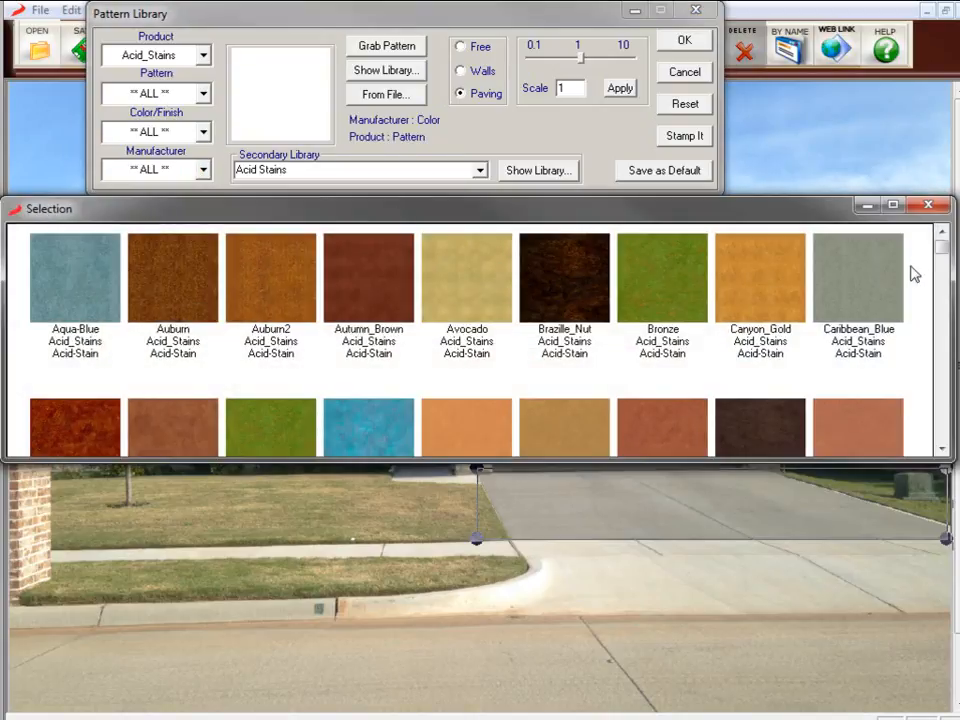
# - Browse the acid stain patterns and filter them by the Basketweave_Brick pattern
pyautogui.moveTo(941, 244); pyautogui.dragTo(490, 215)
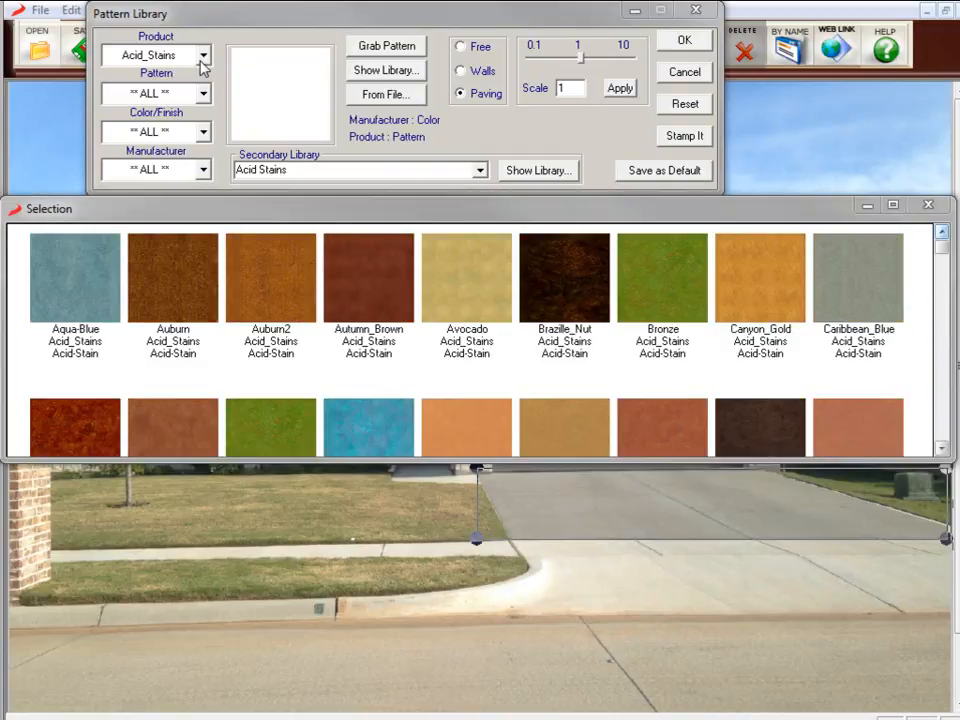
pyautogui.click(203, 93)
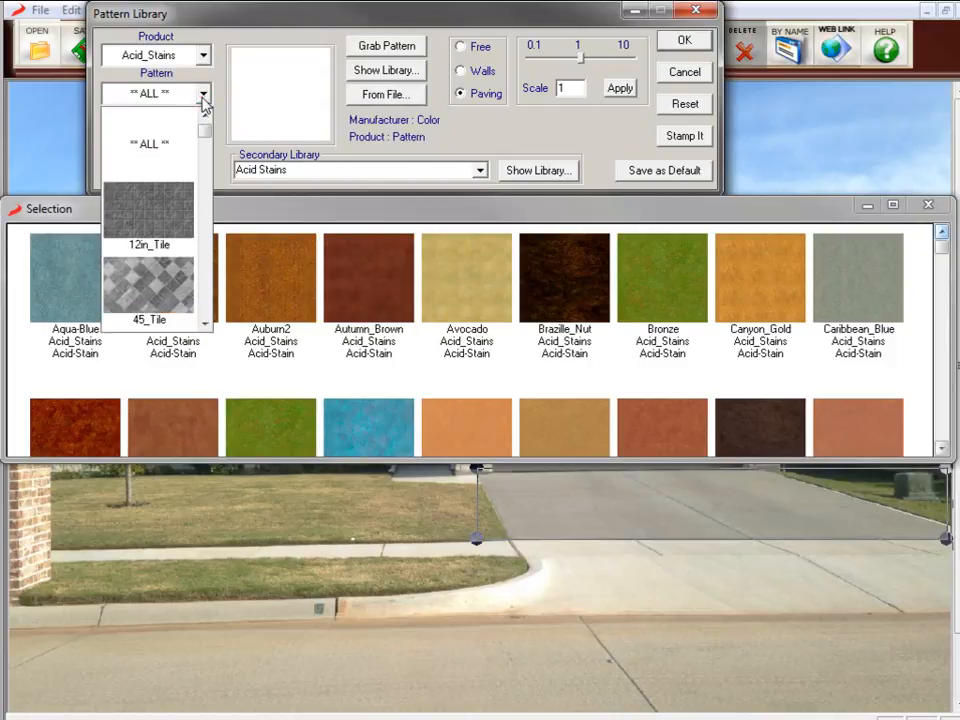
pyautogui.moveTo(207, 135); pyautogui.dragTo(206, 154)
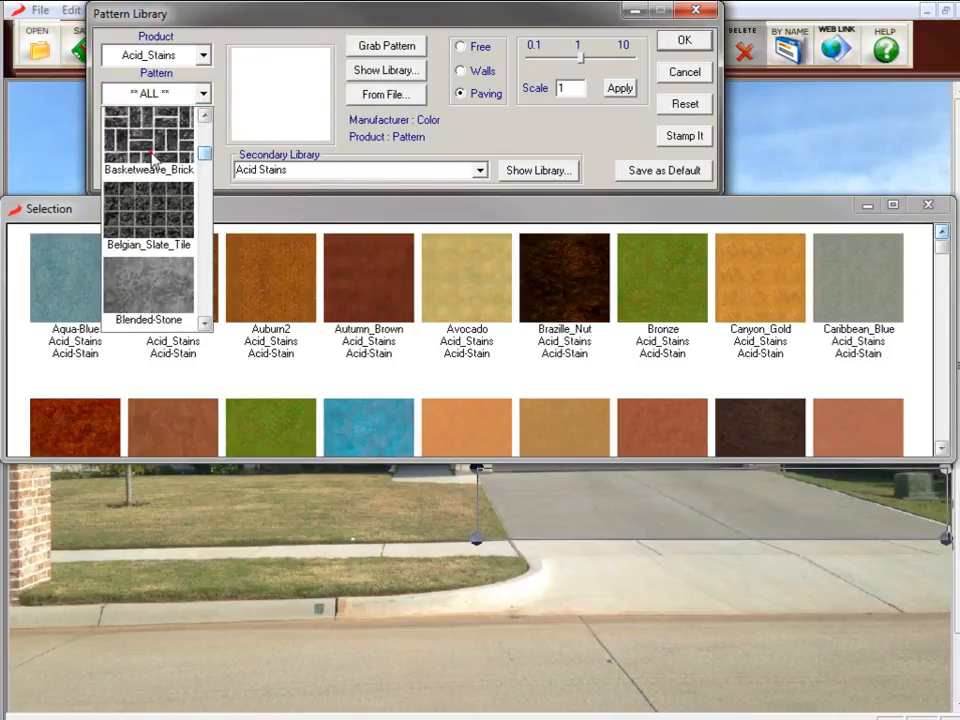
pyautogui.click(115, 120)
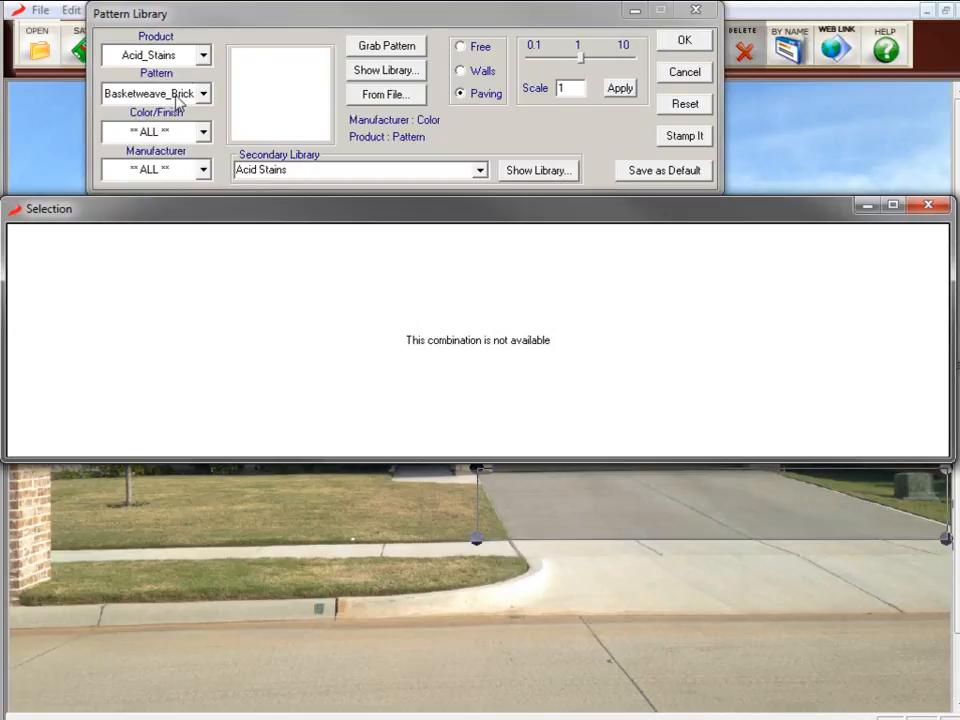
# - Switch the product filter to Stamped_Overlay and browse its Basketweave_Brick patterns
pyautogui.click(203, 56)
pyautogui.moveTo(210, 160); pyautogui.dragTo(206, 228)
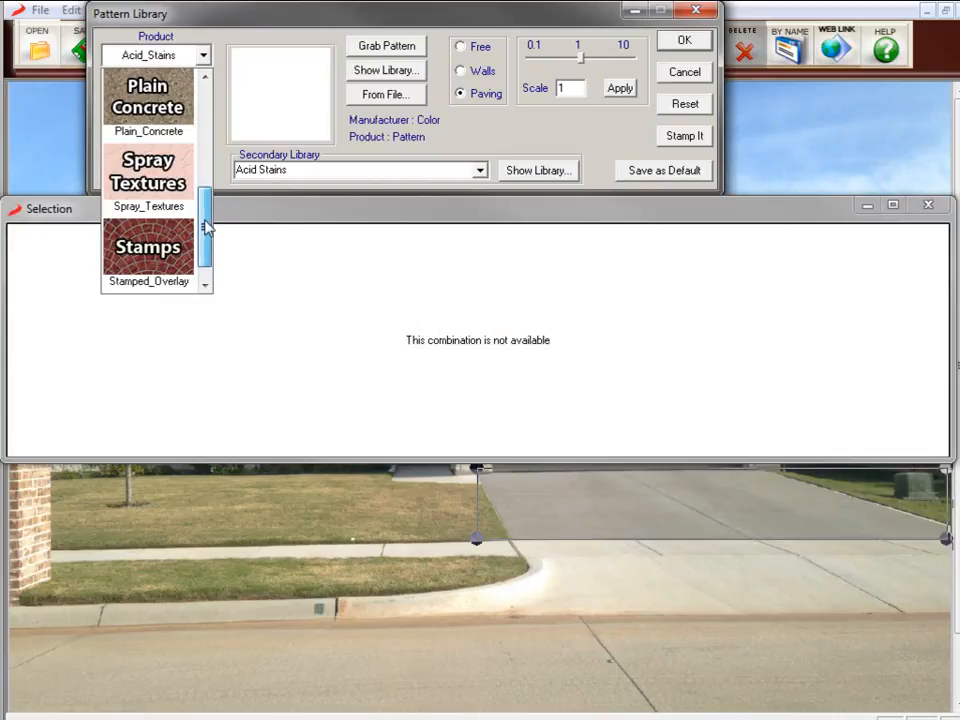
pyautogui.click(139, 246)
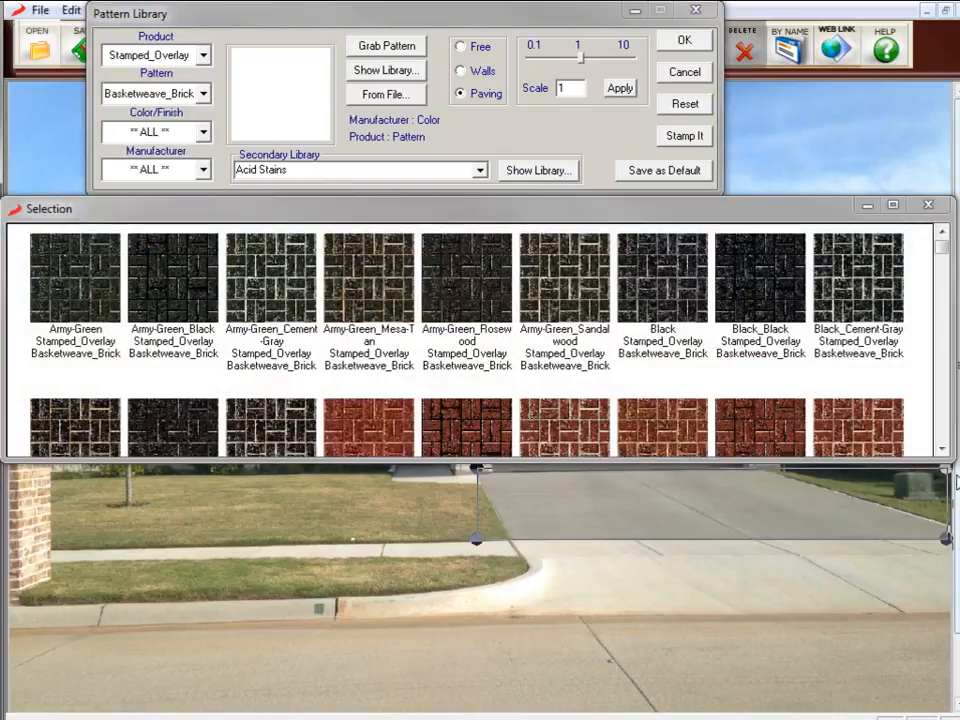
pyautogui.click(941, 450)
pyautogui.click(941, 450)
pyautogui.click(941, 450)
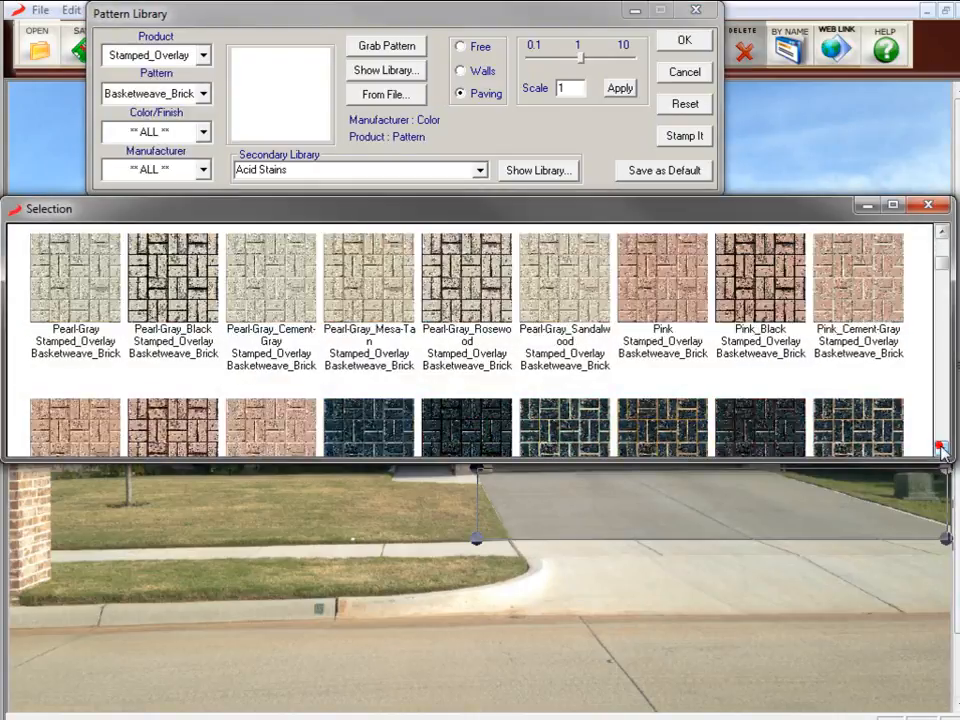
pyautogui.click(941, 450)
pyautogui.click(941, 450)
pyautogui.click(941, 450)
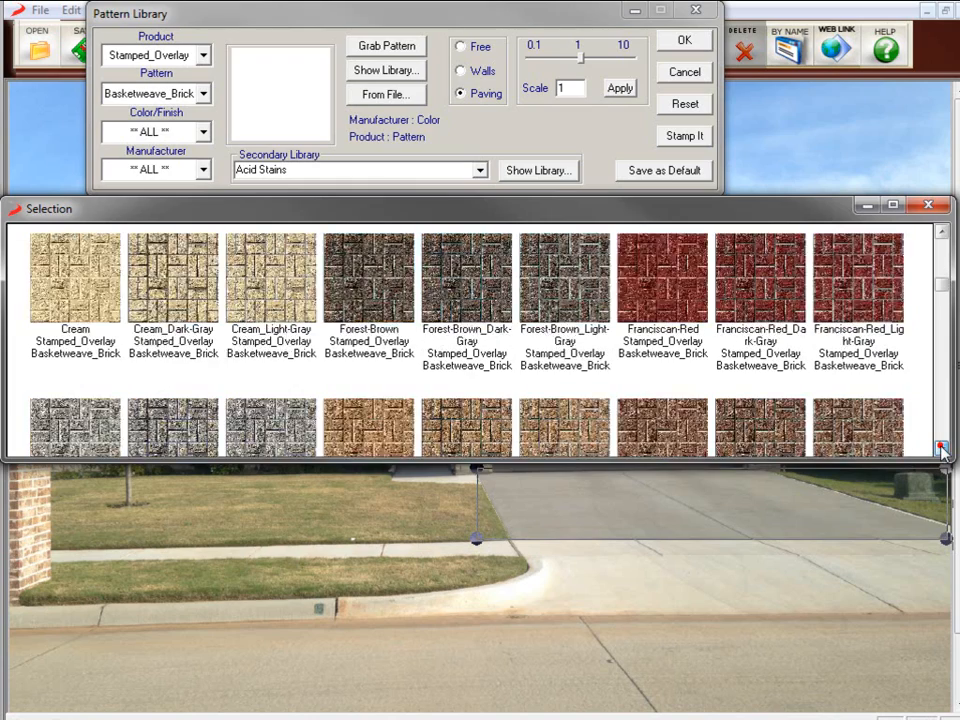
pyautogui.click(941, 450)
pyautogui.moveTo(943, 287); pyautogui.dragTo(940, 240)
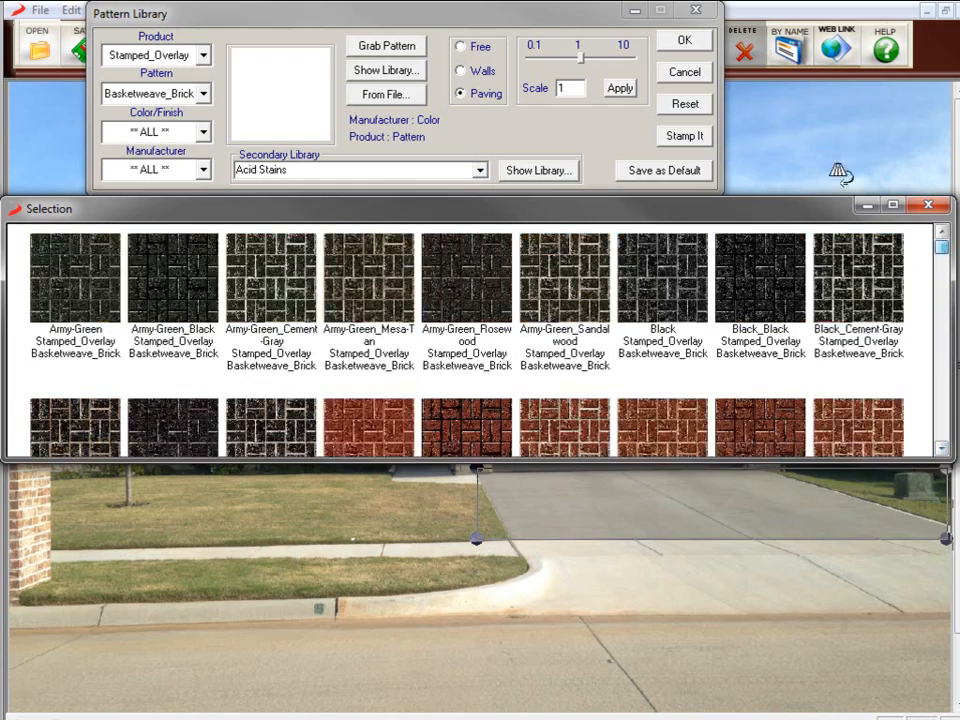
# - Filter the Basketweave_Brick patterns to the Spray_Textures product and the Beige color
pyautogui.click(202, 55)
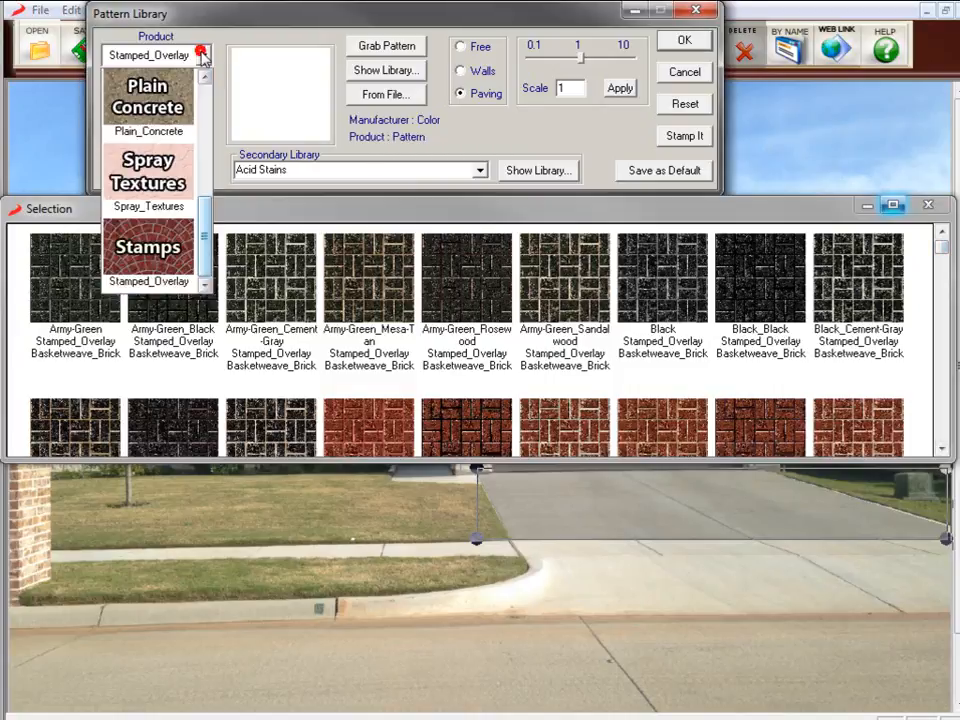
pyautogui.click(151, 184)
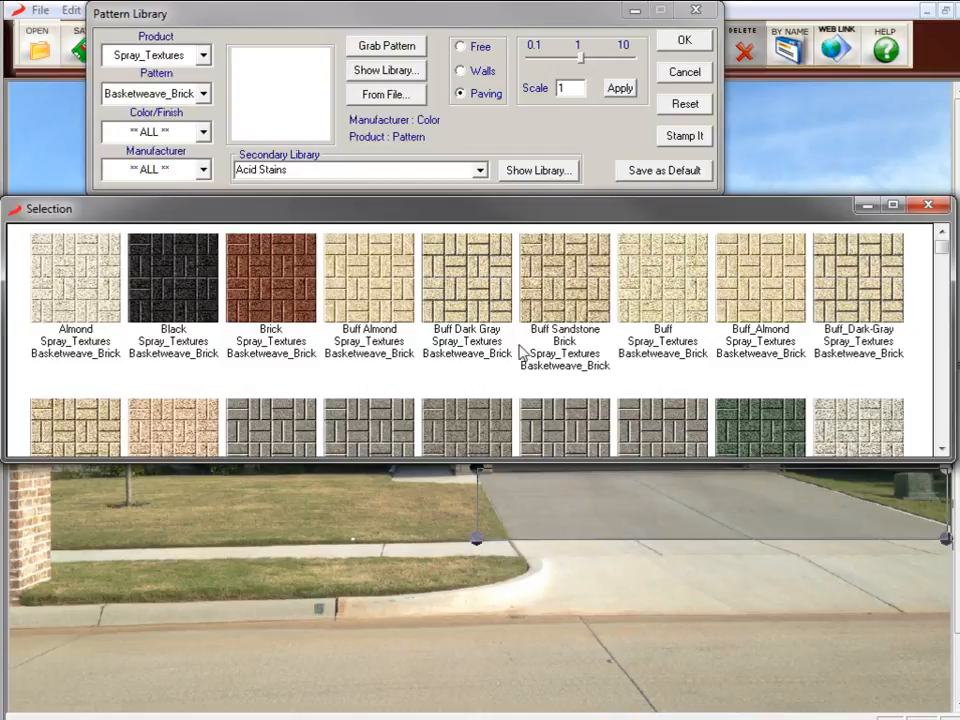
pyautogui.moveTo(942, 248)
pyautogui.mouseDown()
pyautogui.moveTo(950, 382)
pyautogui.moveTo(943, 246)
pyautogui.mouseUp()
pyautogui.click(203, 93)
pyautogui.click(165, 70)
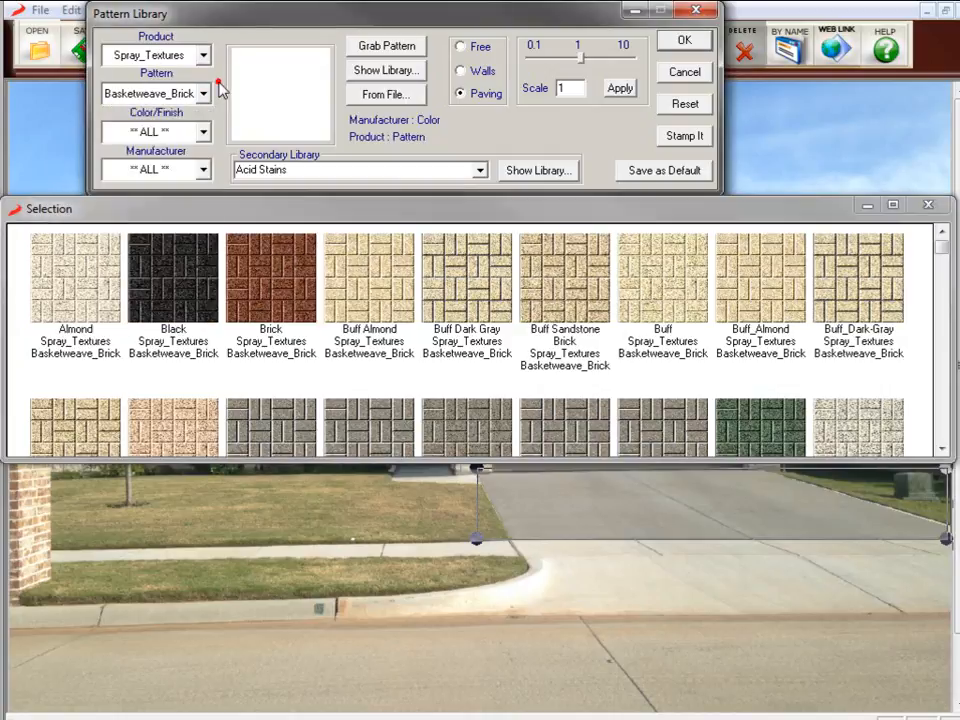
pyautogui.click(203, 132)
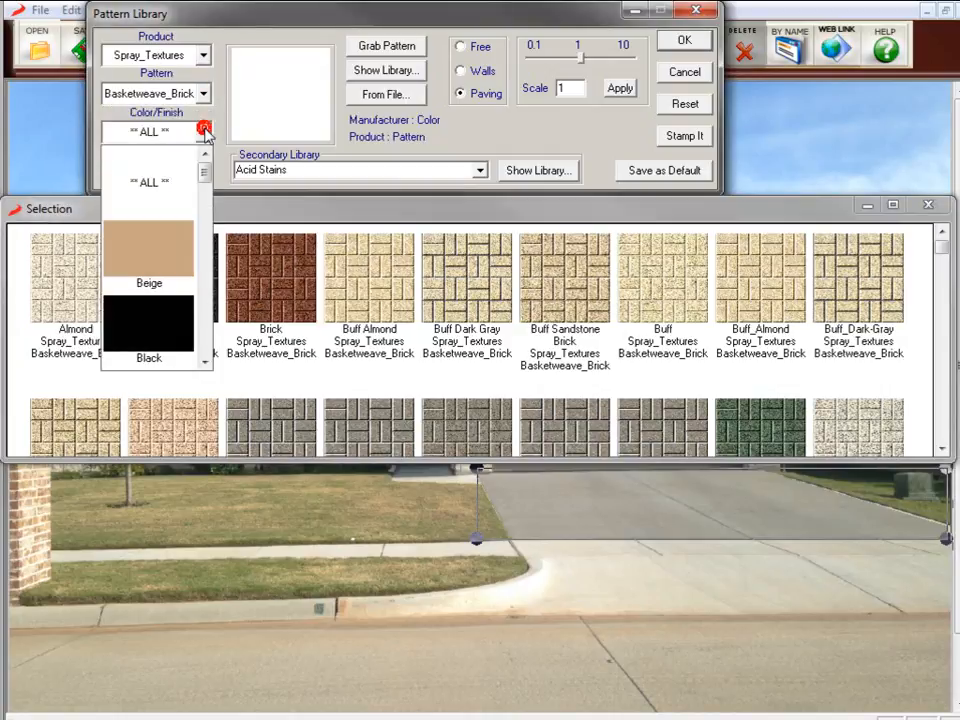
pyautogui.click(153, 261)
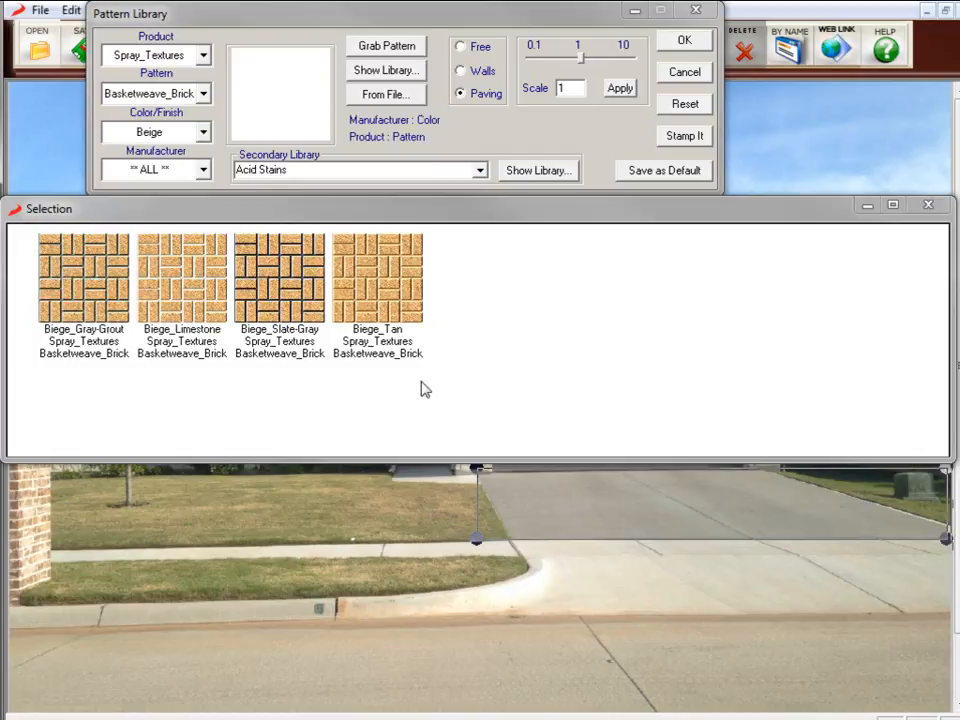
# - Fill the driveway with the Biege_Slate-Gray Basketweave_Brick pattern and set its scale to 0.39
pyautogui.doubleClick(292, 302)
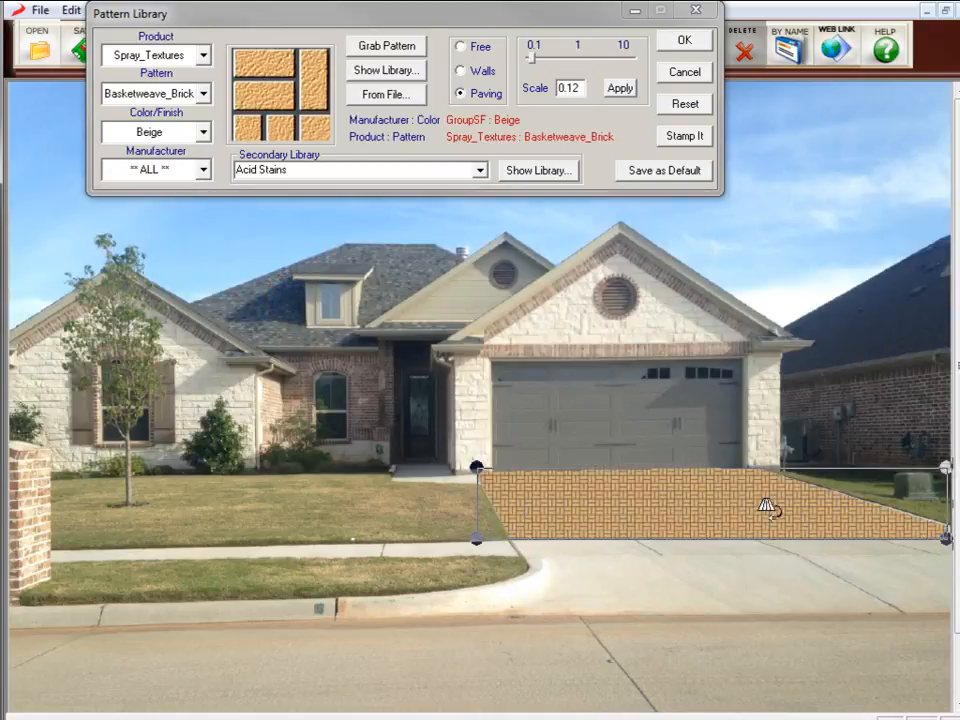
pyautogui.moveTo(531, 58); pyautogui.dragTo(559, 58)
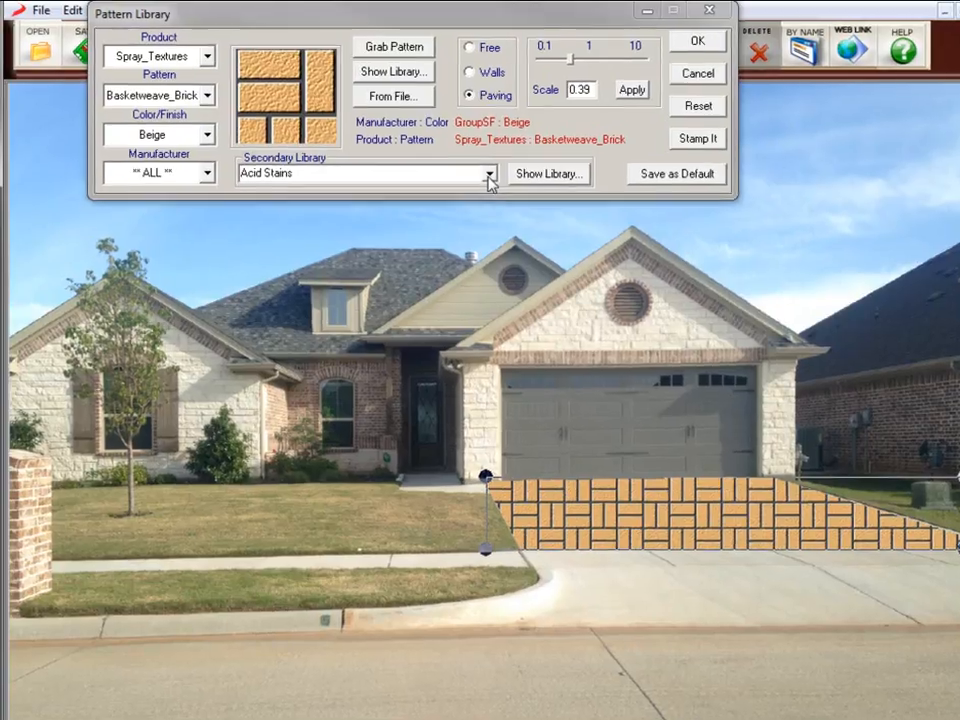
# - Display the Grass and Mulch textures from the Secondary Library, followed by the Facebrick textures
pyautogui.click(480, 171)
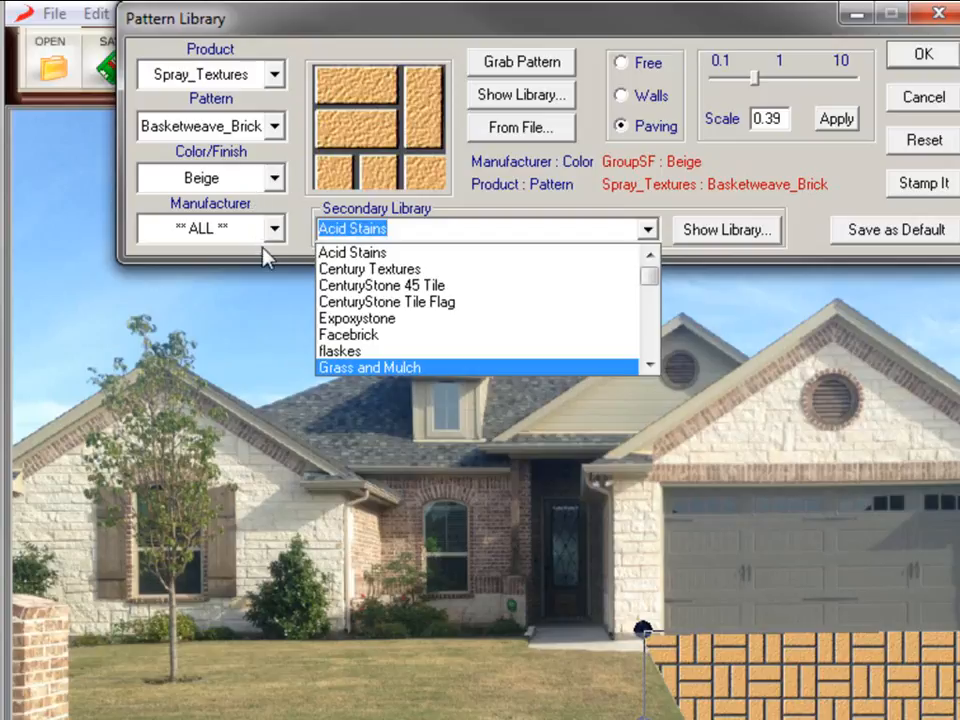
pyautogui.click(394, 370)
pyautogui.click(648, 229)
pyautogui.click(650, 254)
pyautogui.click(649, 254)
pyautogui.click(649, 254)
pyautogui.click(649, 254)
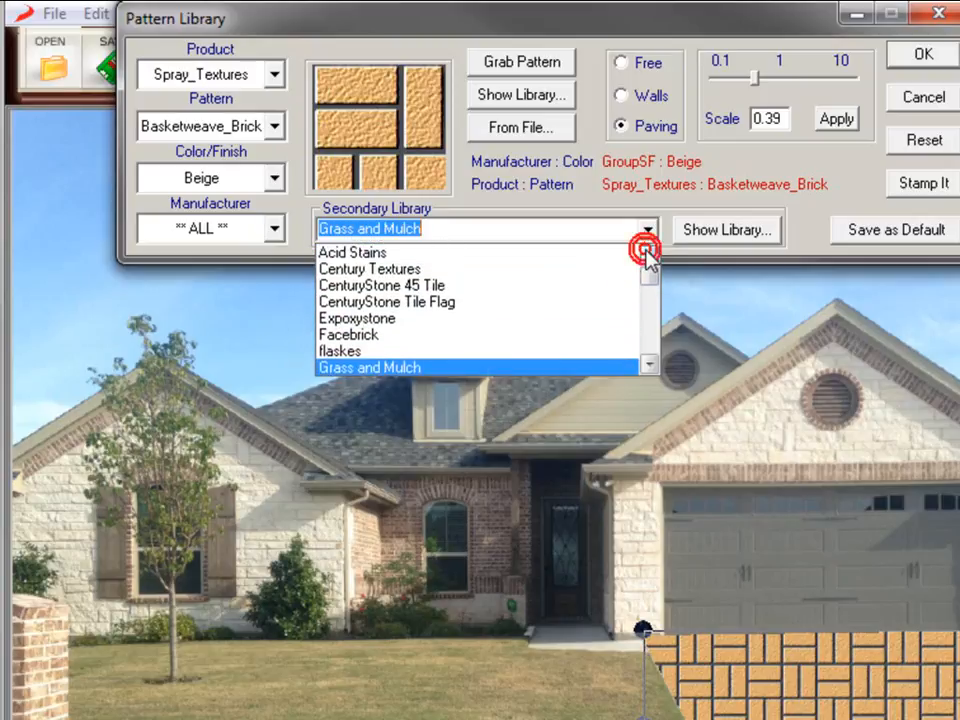
pyautogui.click(390, 336)
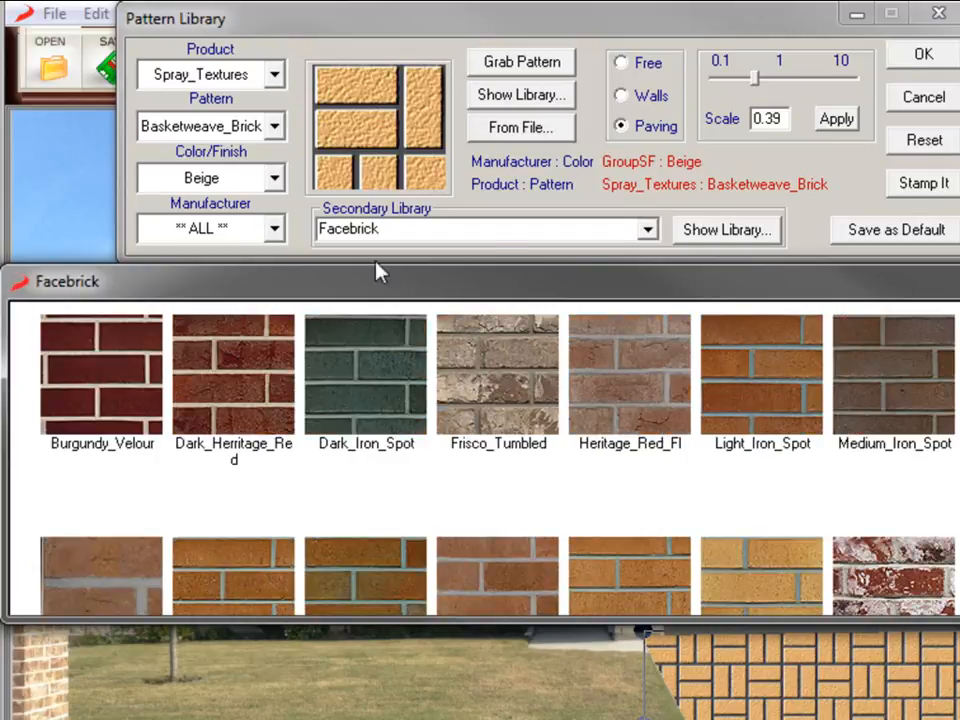
# - Switch the Secondary Library to Acid Stains and browse its textures
pyautogui.click(647, 230)
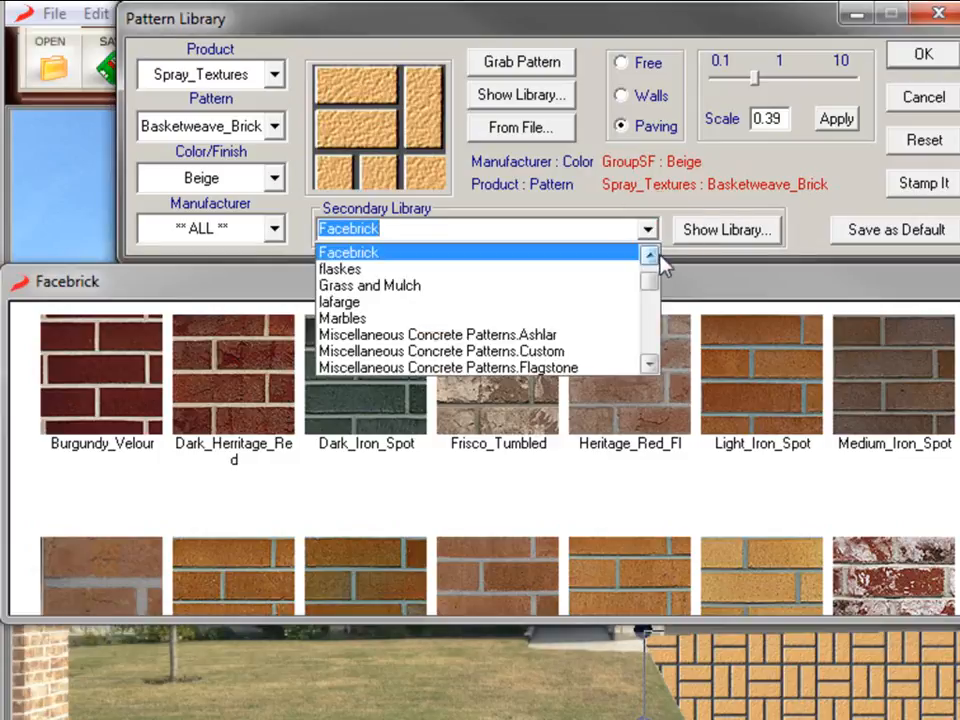
pyautogui.click(650, 256)
pyautogui.click(650, 257)
pyautogui.click(650, 257)
pyautogui.click(650, 257)
pyautogui.click(650, 257)
pyautogui.click(499, 253)
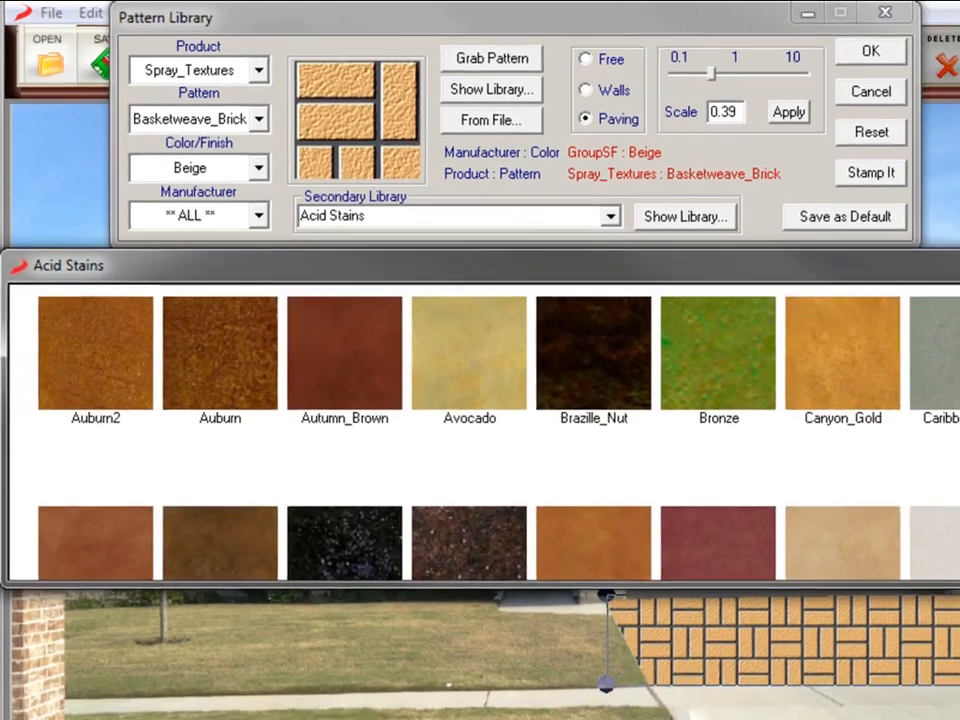
pyautogui.moveTo(943, 242); pyautogui.dragTo(942, 358)
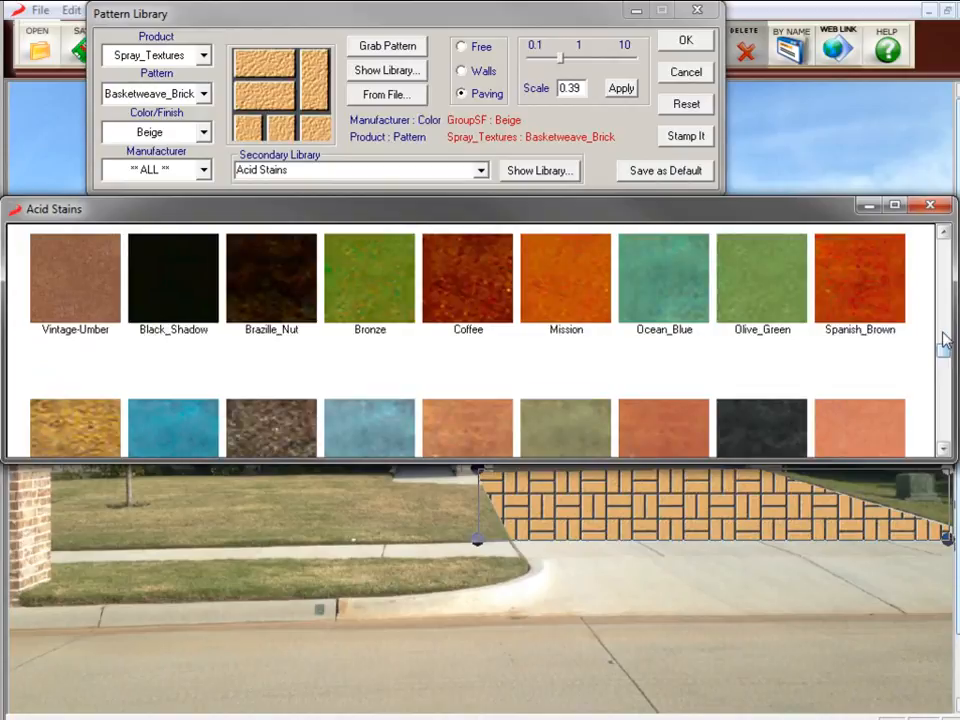
# - Display the Pavers.BG.Dublin Cobble textures from the Secondary Library
pyautogui.click(480, 171)
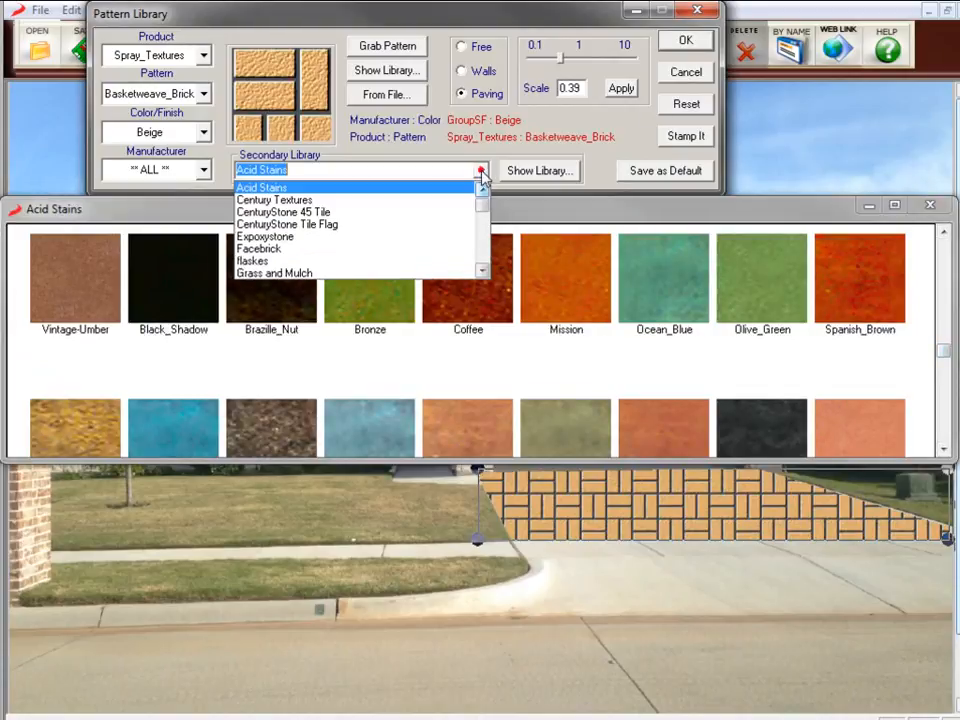
pyautogui.moveTo(481, 210); pyautogui.dragTo(483, 228)
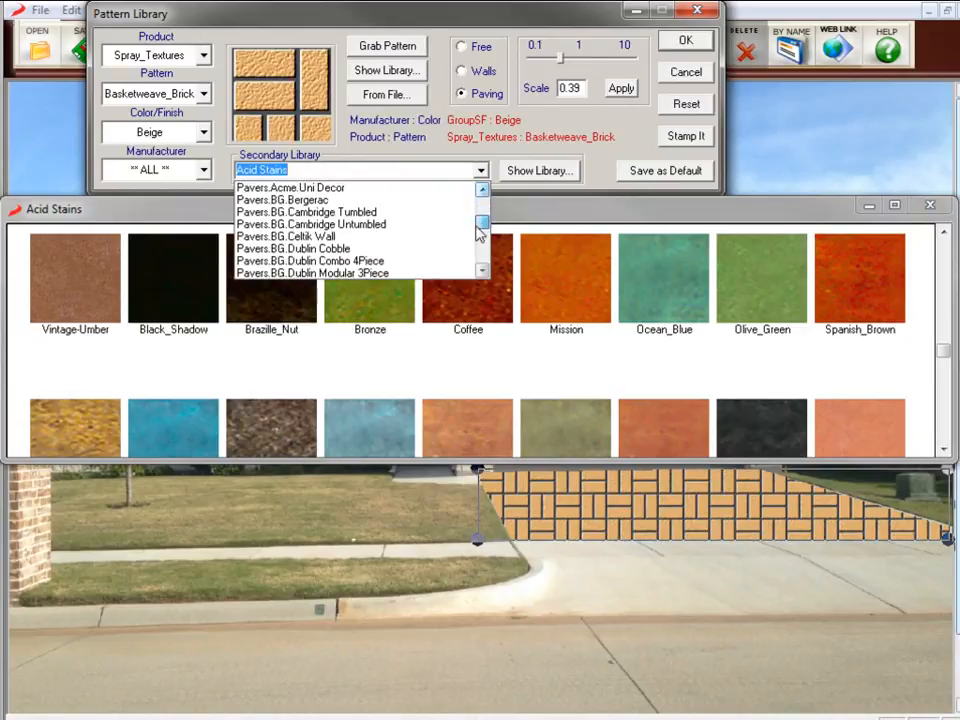
pyautogui.click(407, 248)
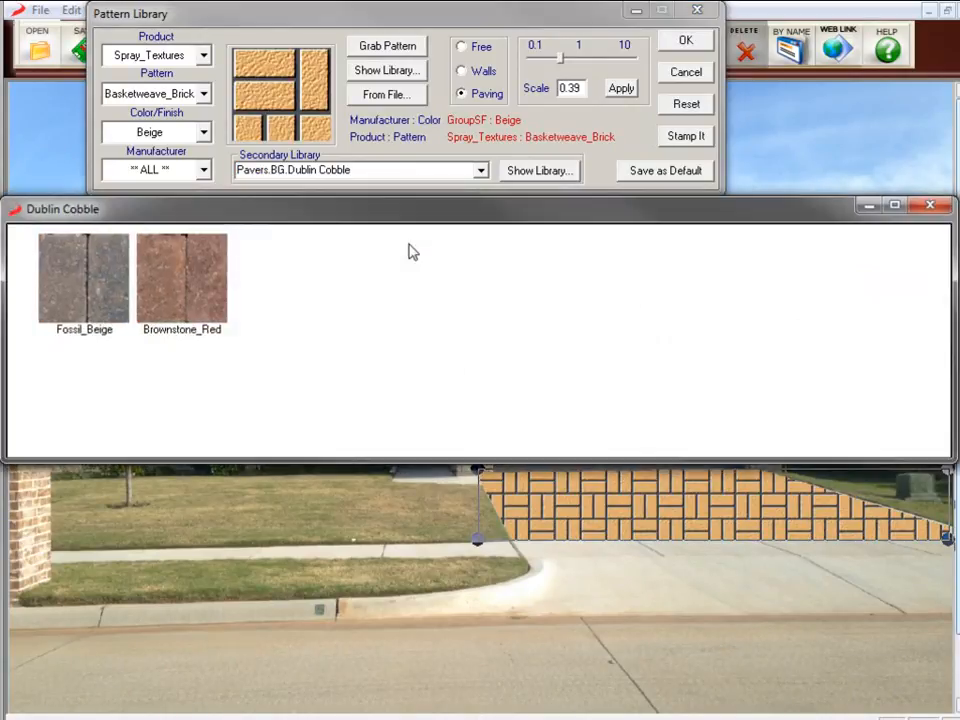
# - Switch the Secondary Library to Stone Veneer, browse its textures and close the texture window
pyautogui.click(481, 171)
pyautogui.moveTo(489, 216); pyautogui.dragTo(483, 250)
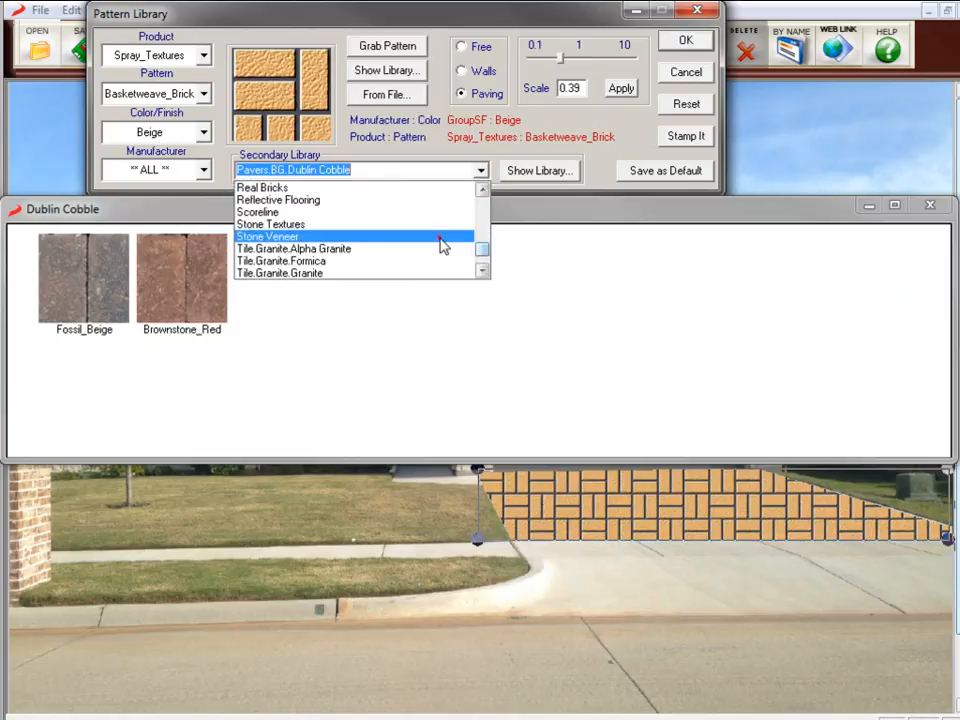
pyautogui.click(439, 237)
pyautogui.moveTo(946, 255)
pyautogui.mouseDown()
pyautogui.moveTo(946, 393)
pyautogui.moveTo(940, 245)
pyautogui.mouseUp()
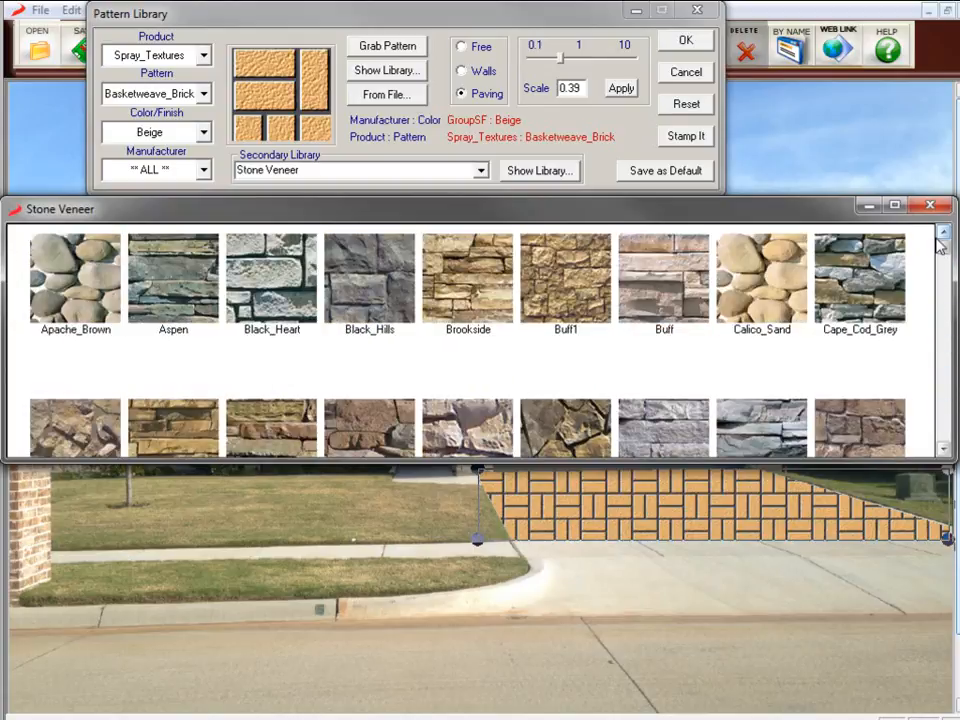
pyautogui.click(930, 205)
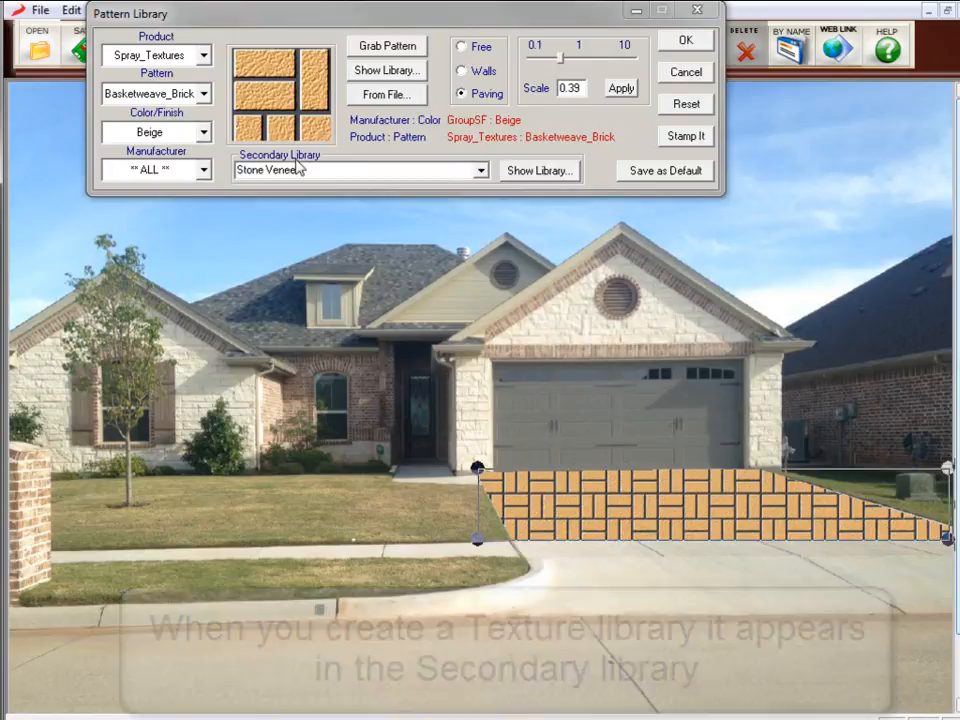
# - Show the Stone Veneer secondary library and the filtered main library for comparison, and close the selection window
pyautogui.click(537, 171)
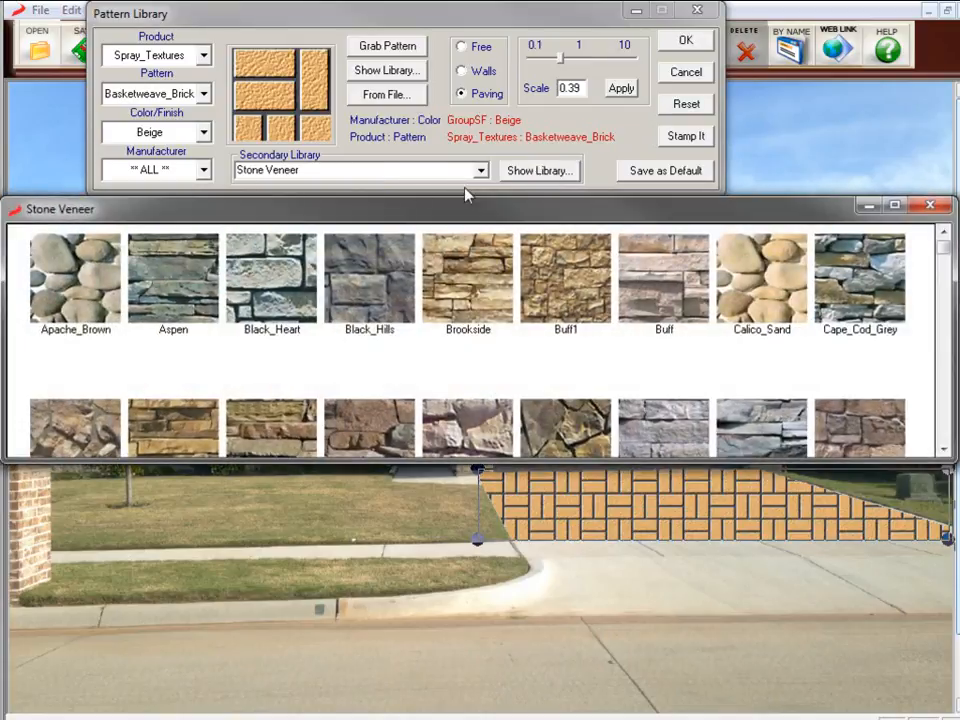
pyautogui.click(385, 70)
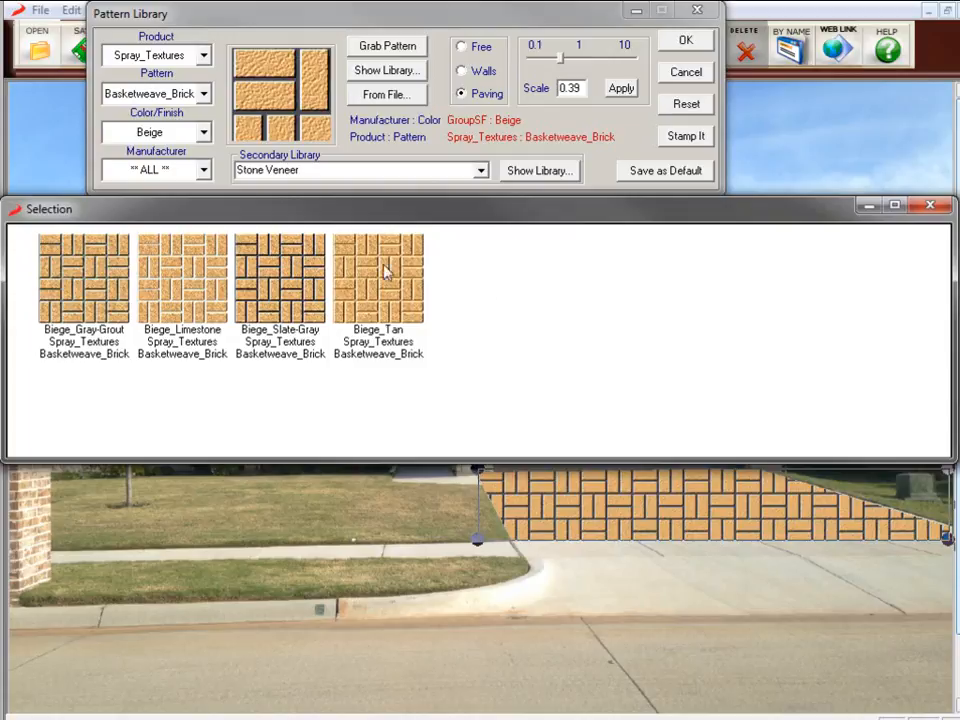
pyautogui.click(932, 208)
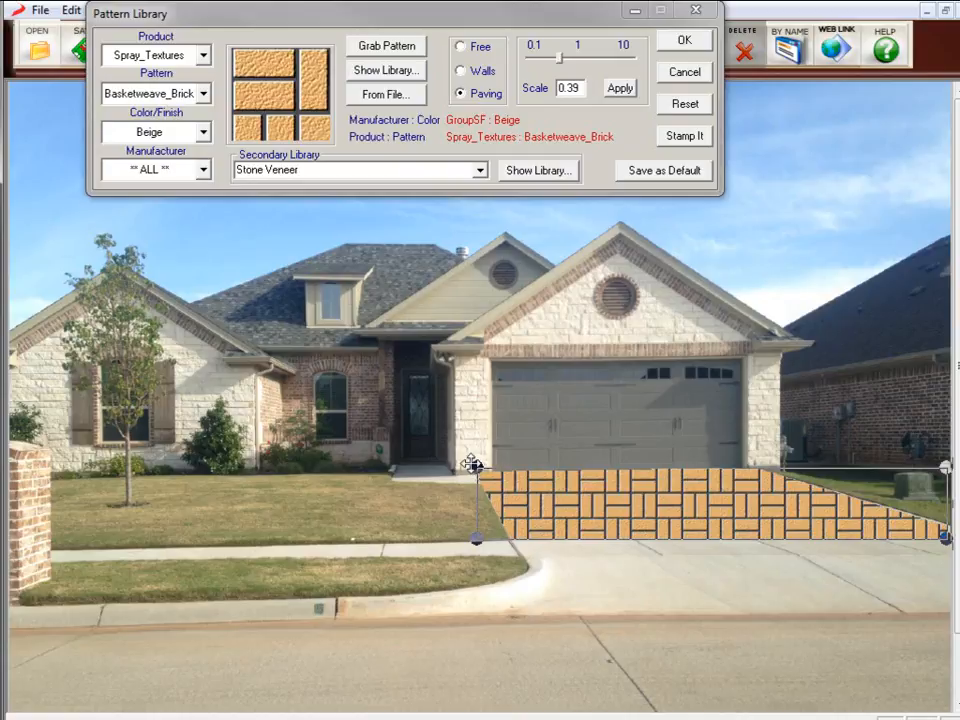
# - Adjust the perspective grid's far corners so the far edge sits at the garage door's base and narrows to about the door's right side
pyautogui.moveTo(476, 464); pyautogui.dragTo(476, 407)
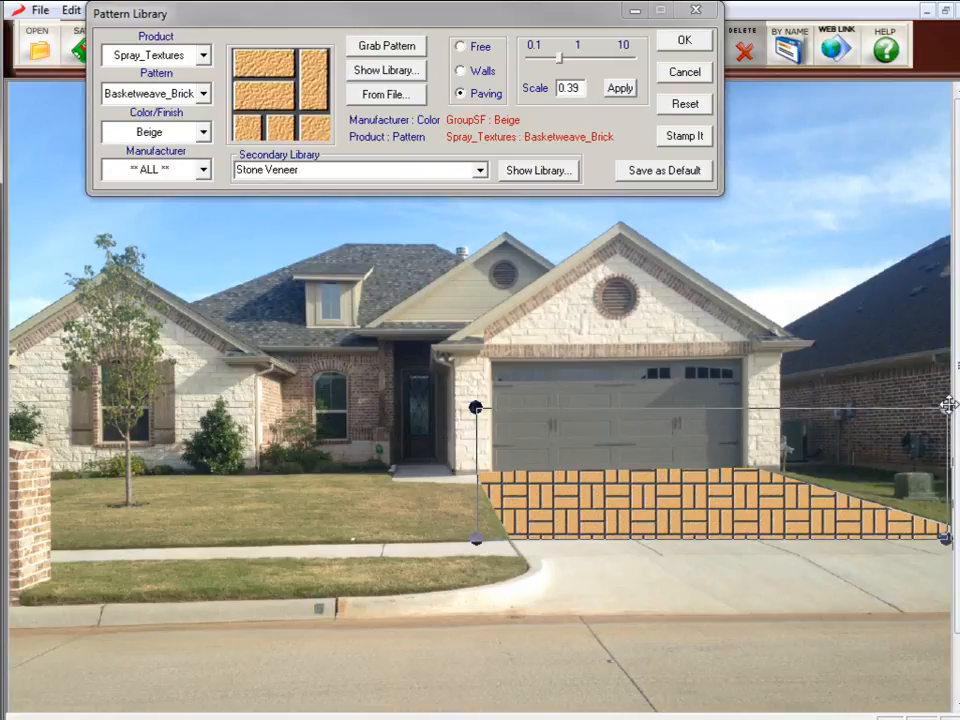
pyautogui.moveTo(946, 406); pyautogui.dragTo(865, 453)
pyautogui.moveTo(476, 453); pyautogui.dragTo(476, 422)
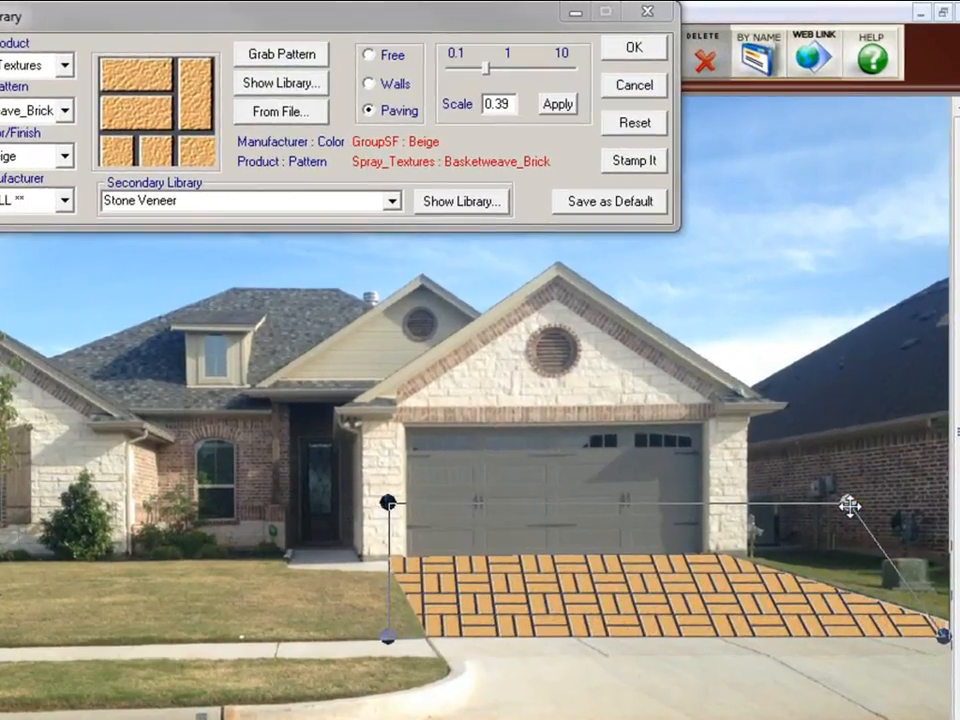
pyautogui.moveTo(849, 506); pyautogui.dragTo(720, 552)
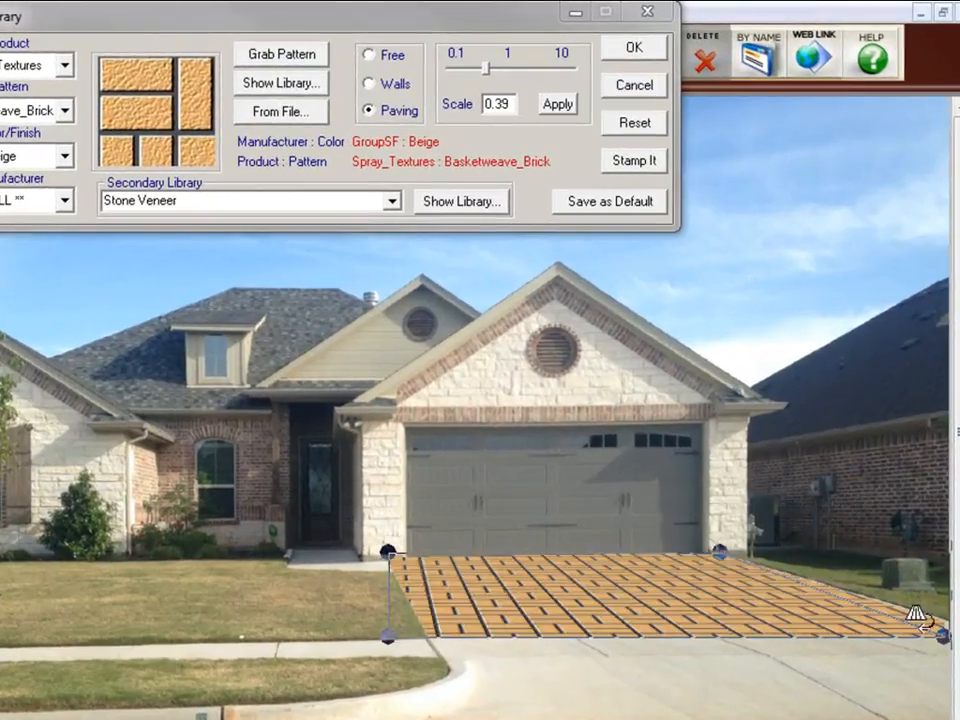
pyautogui.moveTo(720, 551); pyautogui.dragTo(709, 549)
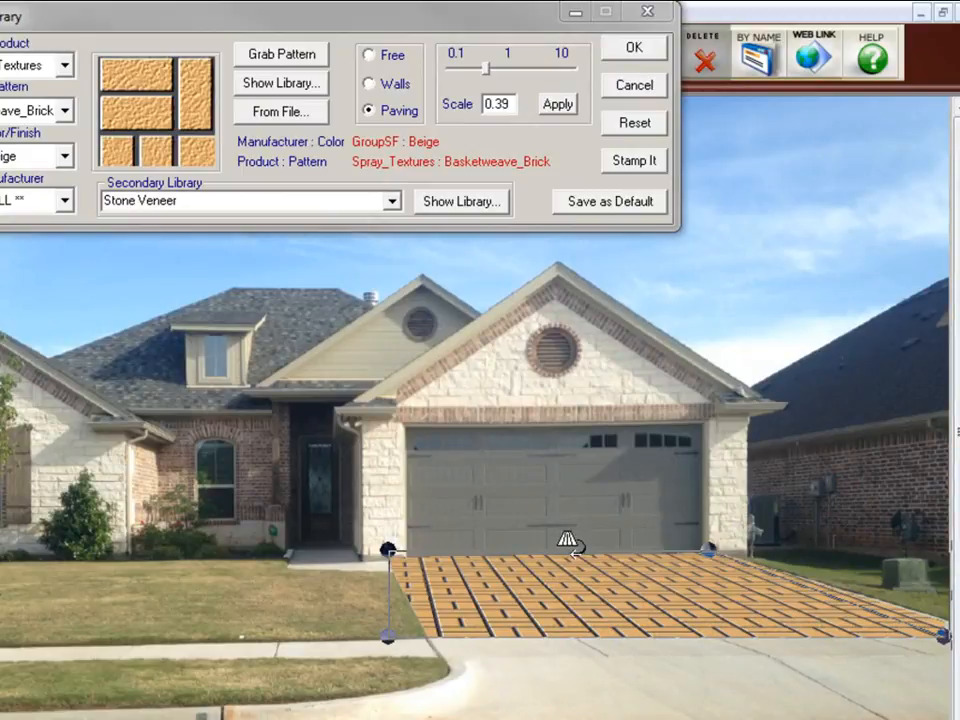
# - Fit the perspective grid's near-left corner to the driveway's near-left corner and readjust the far corners along the garage door's base
pyautogui.click(388, 637)
pyautogui.moveTo(388, 641); pyautogui.dragTo(428, 637)
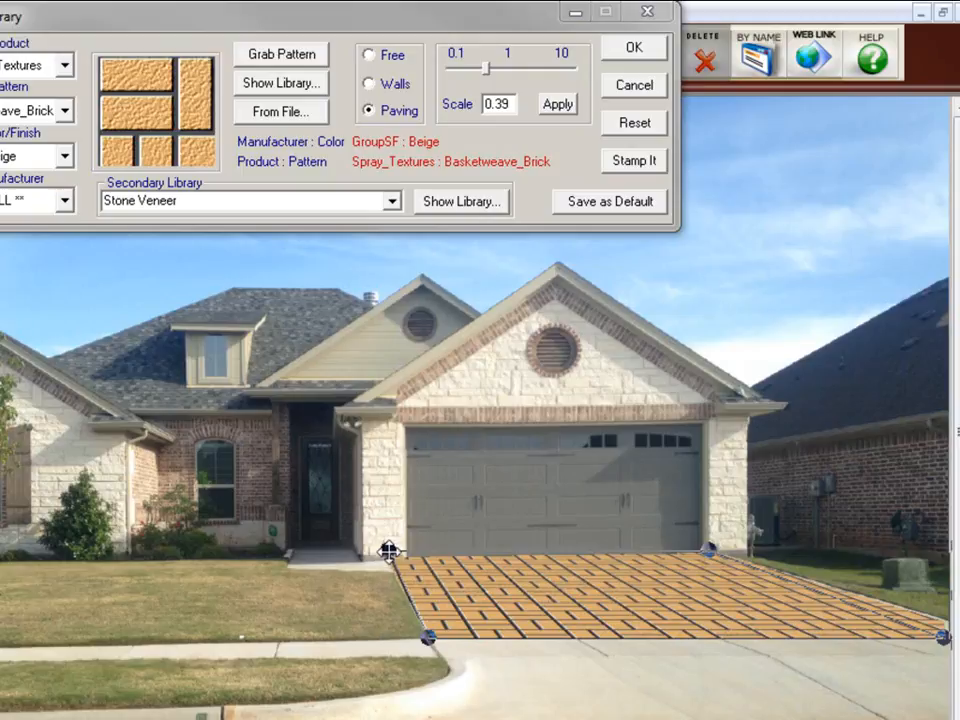
pyautogui.moveTo(388, 550); pyautogui.dragTo(548, 553)
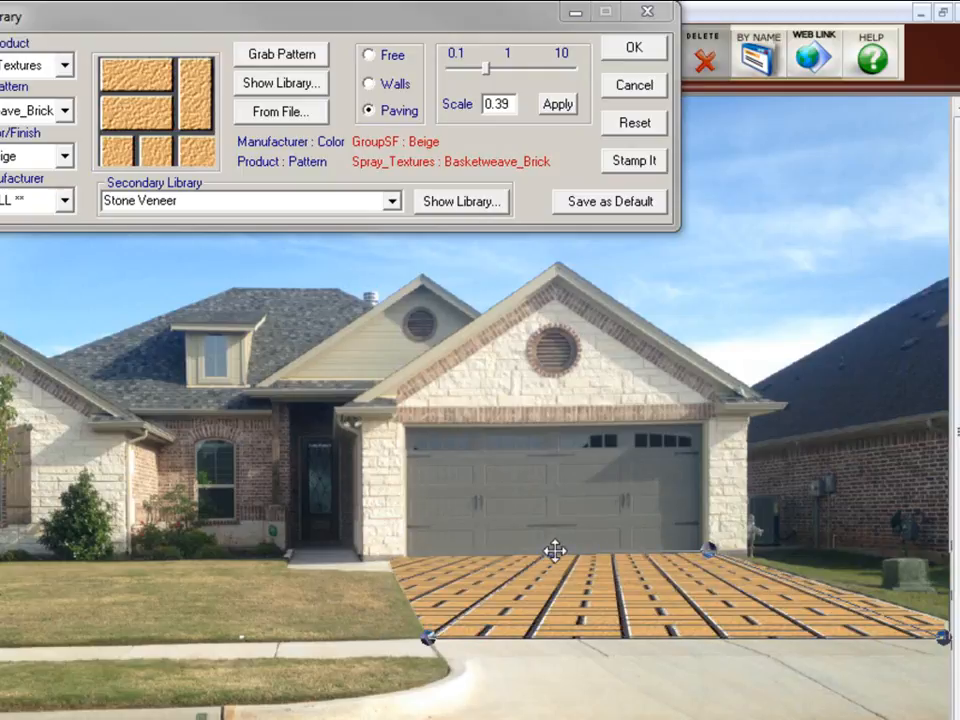
pyautogui.moveTo(551, 551); pyautogui.dragTo(383, 560)
pyautogui.moveTo(707, 561); pyautogui.dragTo(729, 553)
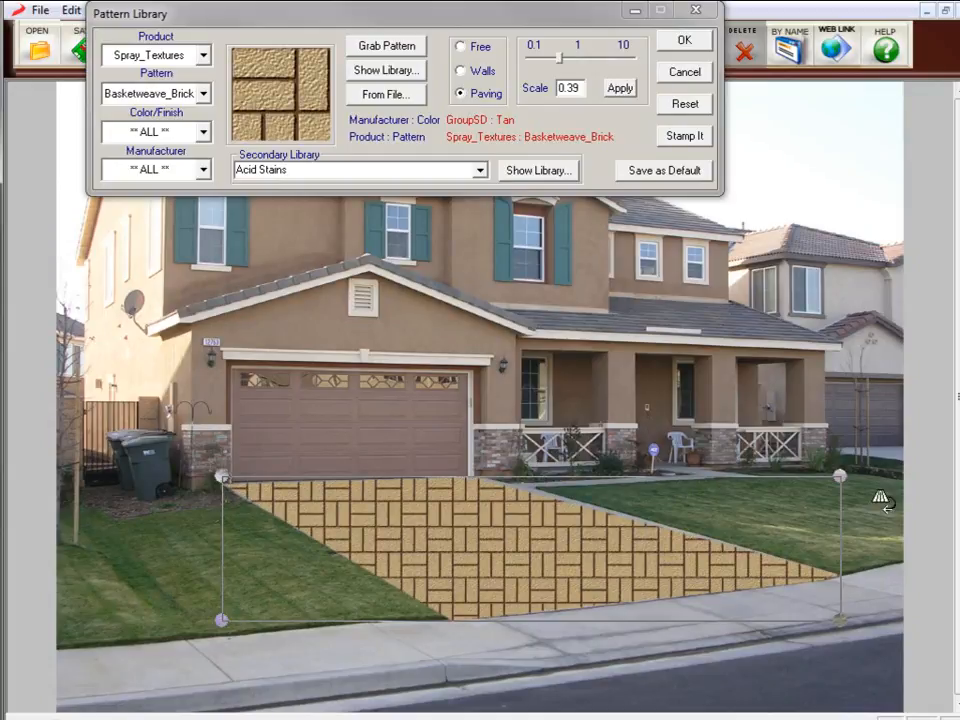
# - Fit the Paving grid to the second house's driveway, narrowing its far edge to the garage door's width and its near edge toward the sidewalk
pyautogui.moveTo(836, 474); pyautogui.dragTo(479, 474)
pyautogui.moveTo(838, 623); pyautogui.dragTo(862, 584)
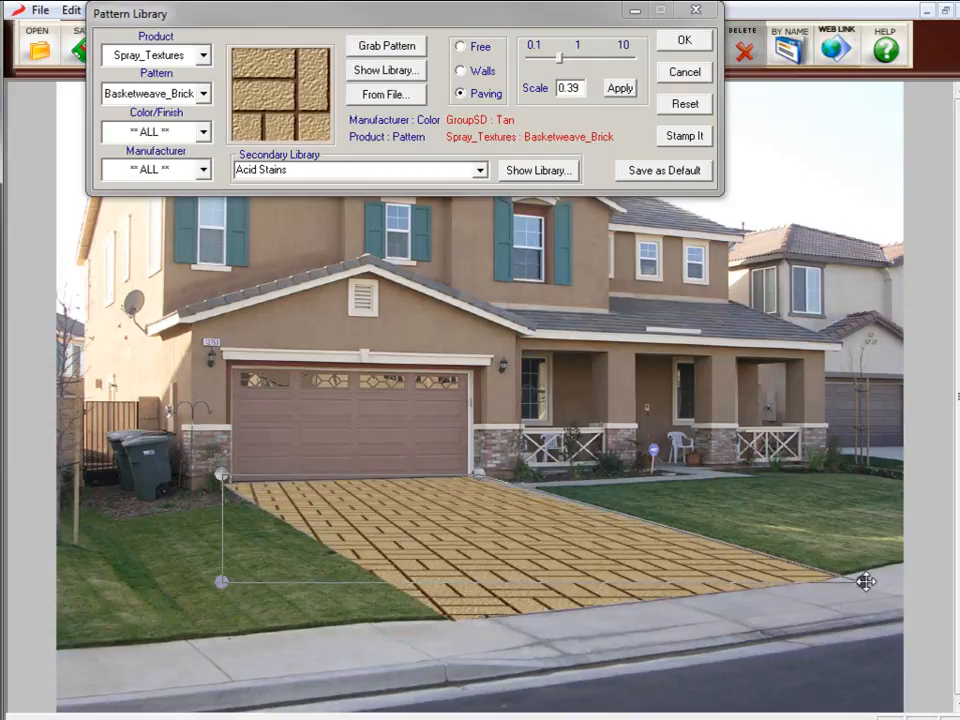
pyautogui.moveTo(864, 583); pyautogui.dragTo(866, 590)
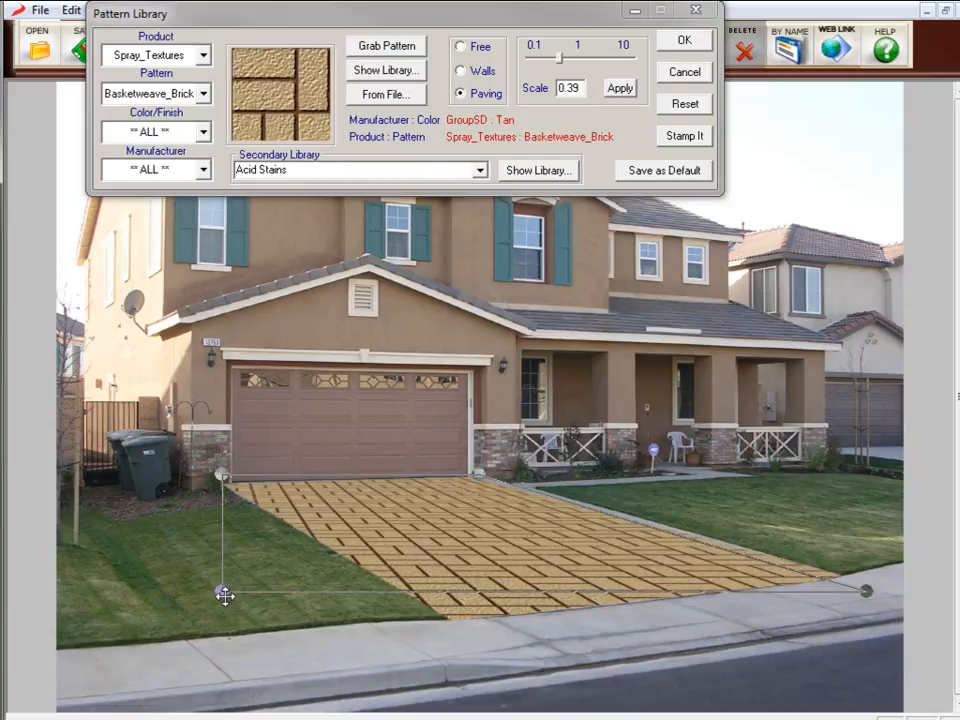
pyautogui.moveTo(222, 591); pyautogui.dragTo(440, 613)
pyautogui.moveTo(220, 472); pyautogui.dragTo(219, 483)
pyautogui.moveTo(866, 613); pyautogui.dragTo(837, 569)
pyautogui.moveTo(443, 568); pyautogui.dragTo(439, 611)
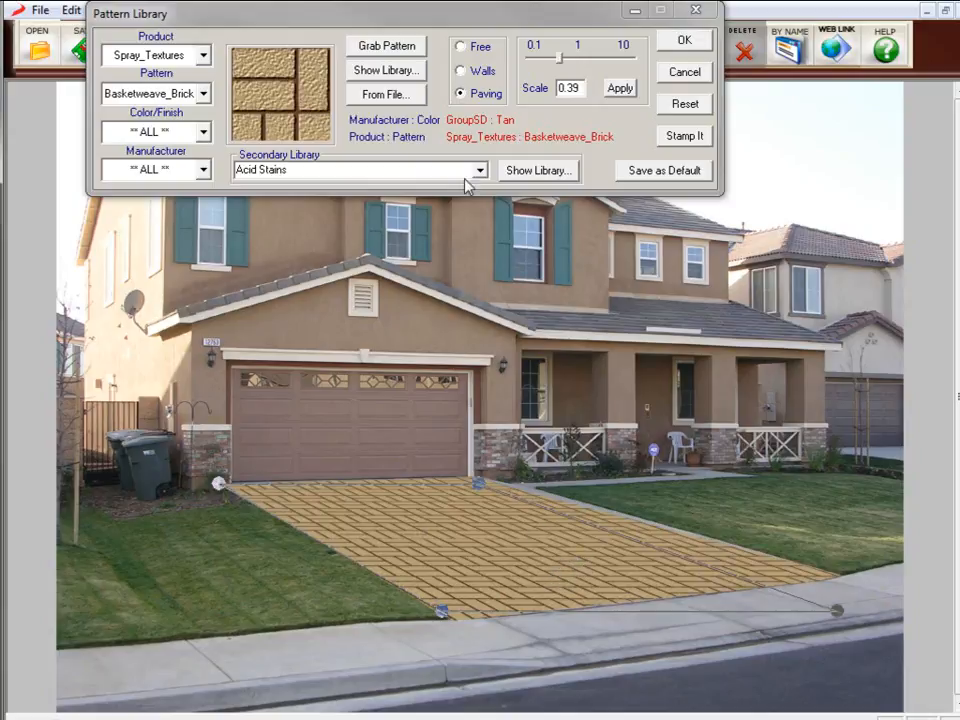
# - Switch the perspective to Free and align the grid's far-right and two near corners individually with the driveway's slanted corners
pyautogui.click(460, 47)
pyautogui.moveTo(478, 484); pyautogui.dragTo(479, 475)
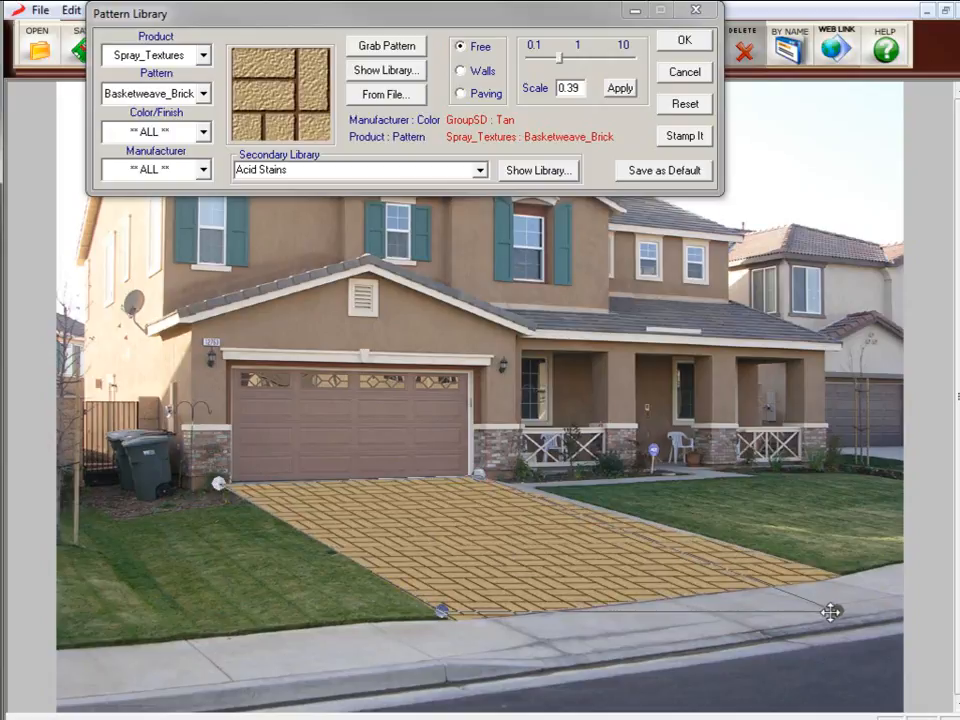
pyautogui.moveTo(836, 613); pyautogui.dragTo(855, 576)
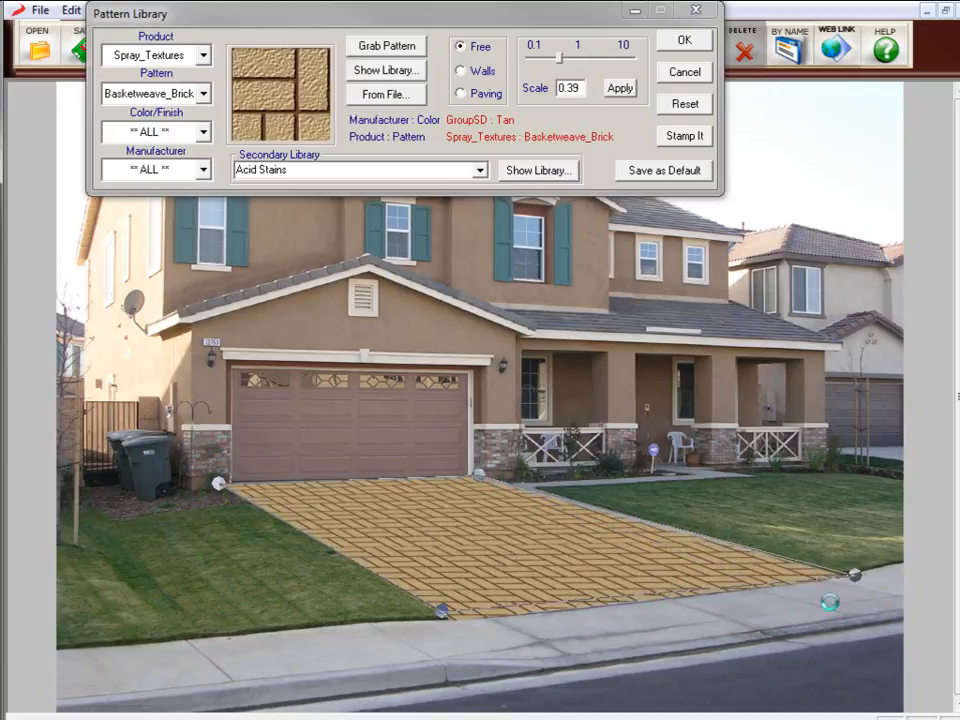
pyautogui.moveTo(443, 614); pyautogui.dragTo(446, 622)
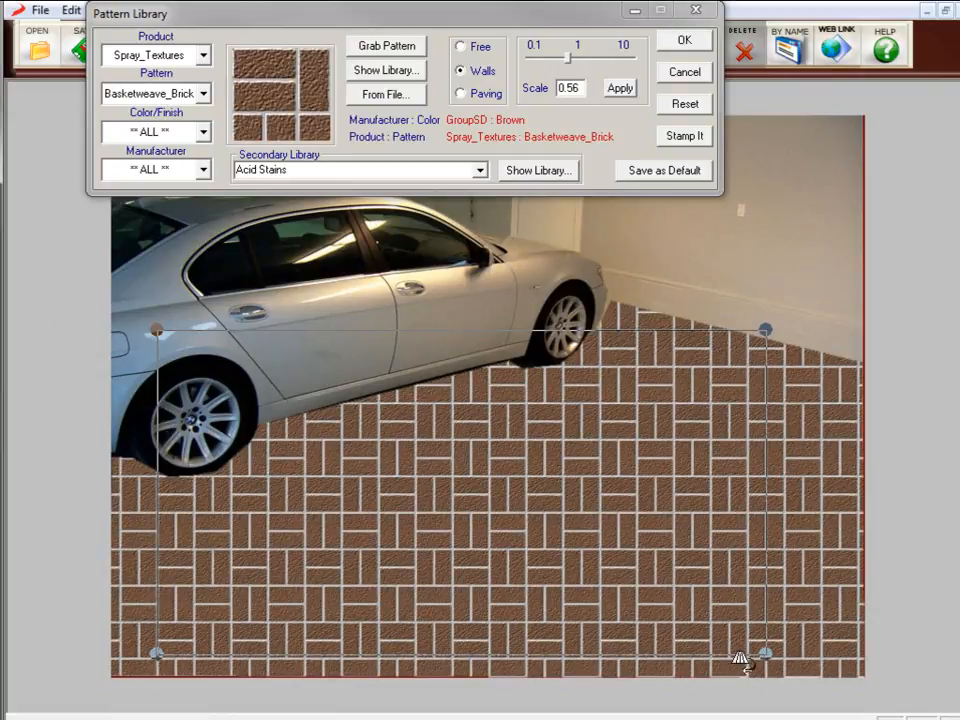
# - Set the garage floor pattern to Paving perspective and shape the grid to narrow toward the back wall beyond the car
pyautogui.click(461, 93)
pyautogui.moveTo(156, 330); pyautogui.dragTo(645, 309)
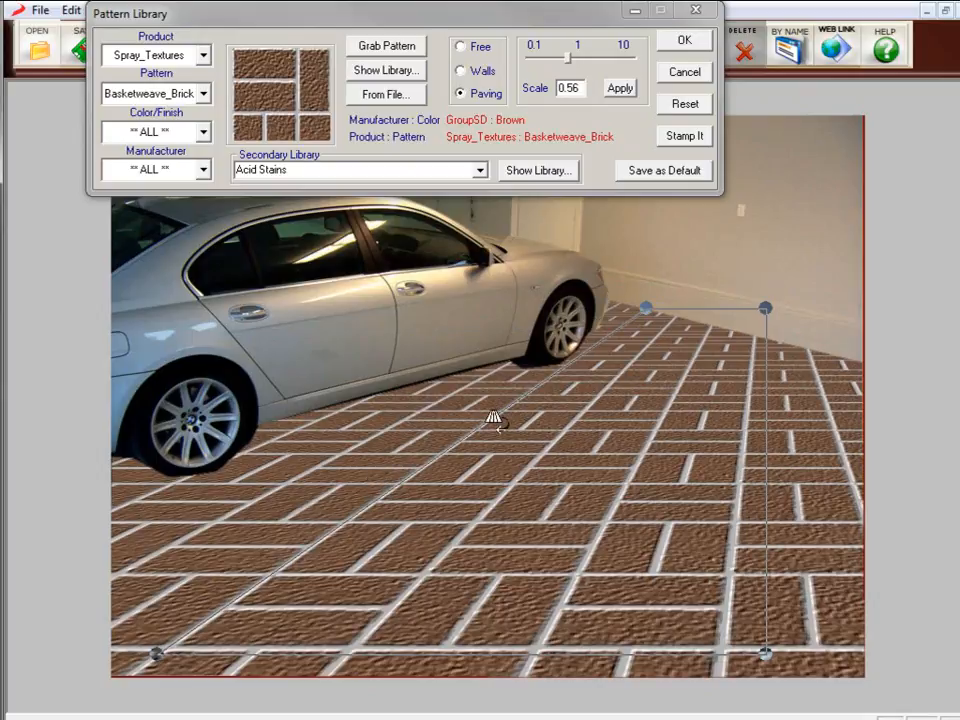
pyautogui.moveTo(156, 651); pyautogui.dragTo(158, 505)
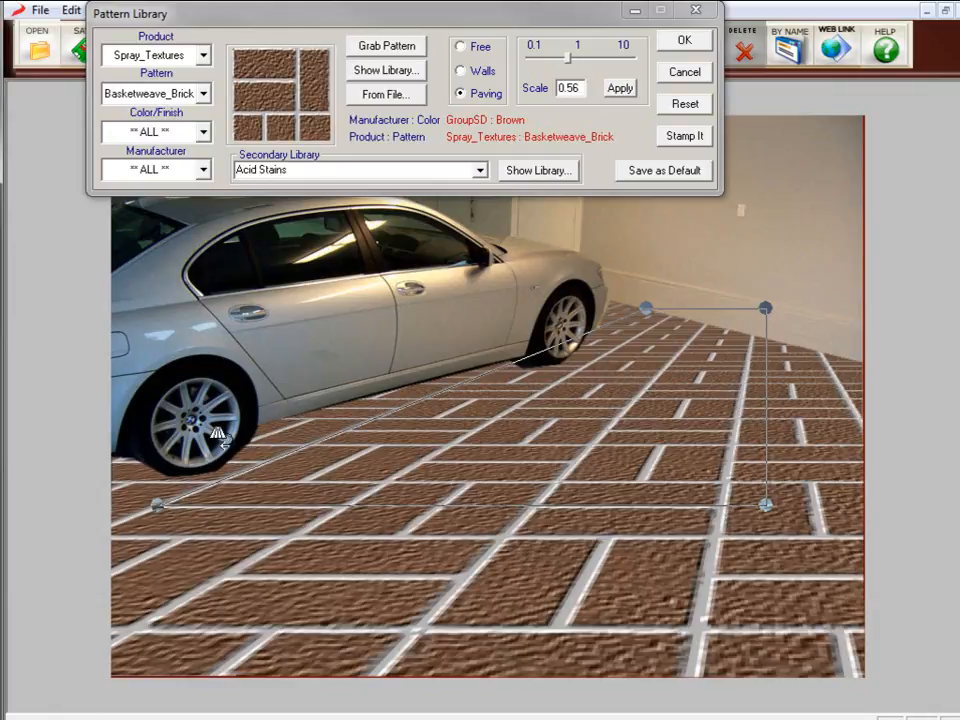
pyautogui.moveTo(765, 505); pyautogui.dragTo(684, 596)
pyautogui.moveTo(765, 307); pyautogui.dragTo(811, 349)
pyautogui.moveTo(647, 348); pyautogui.dragTo(628, 333)
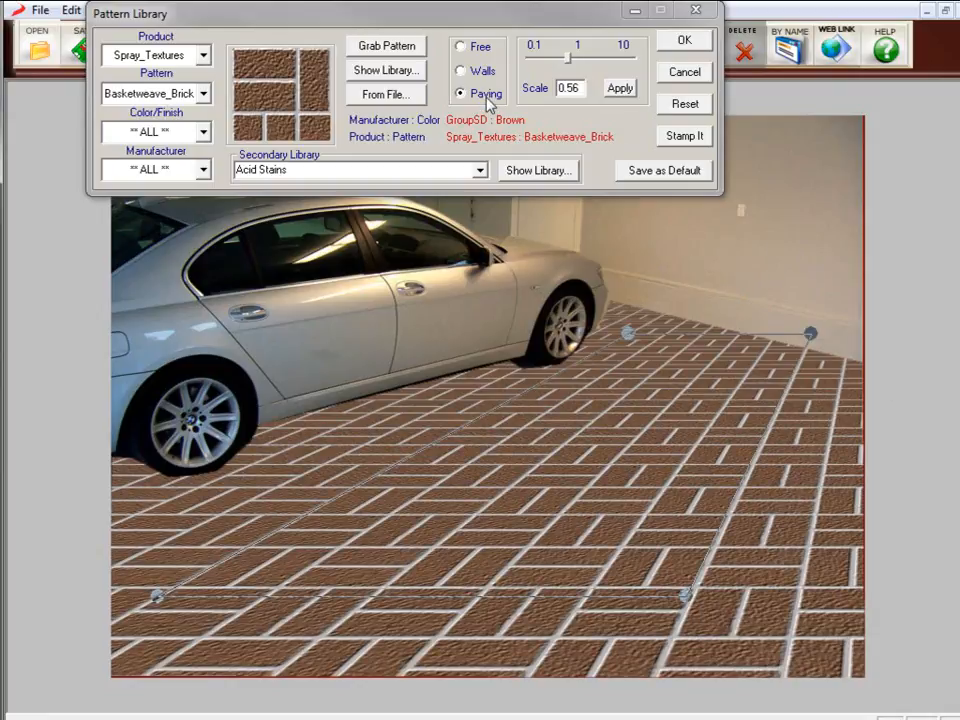
# - Switch to Free perspective, align the grid's far edge with the wall's base, and run its left side from the car's rear wheel
pyautogui.click(461, 47)
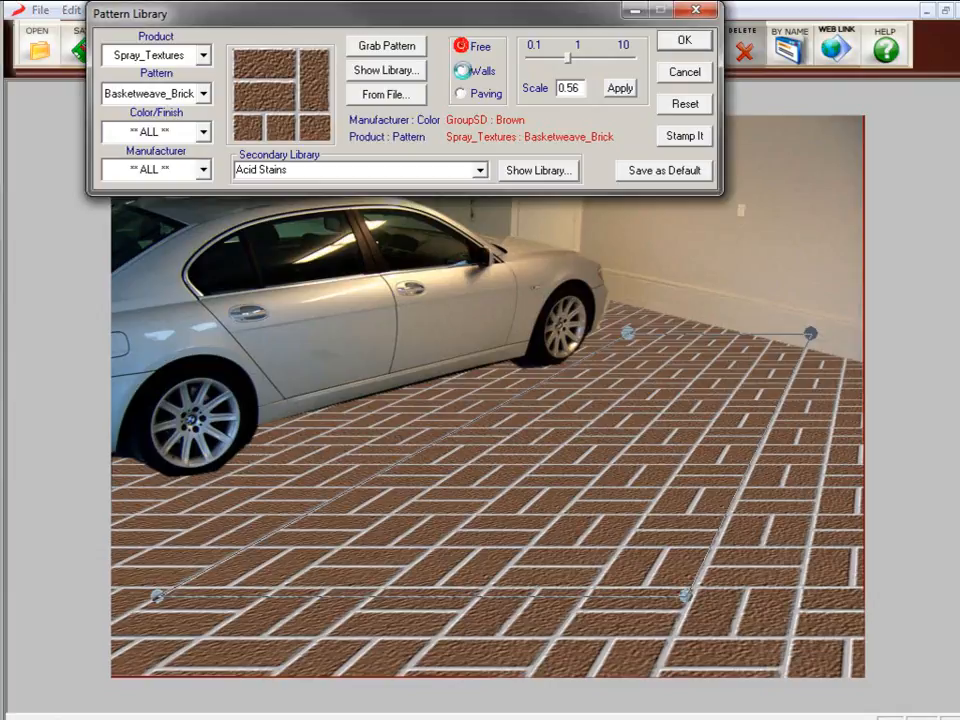
pyautogui.moveTo(627, 331); pyautogui.dragTo(652, 312)
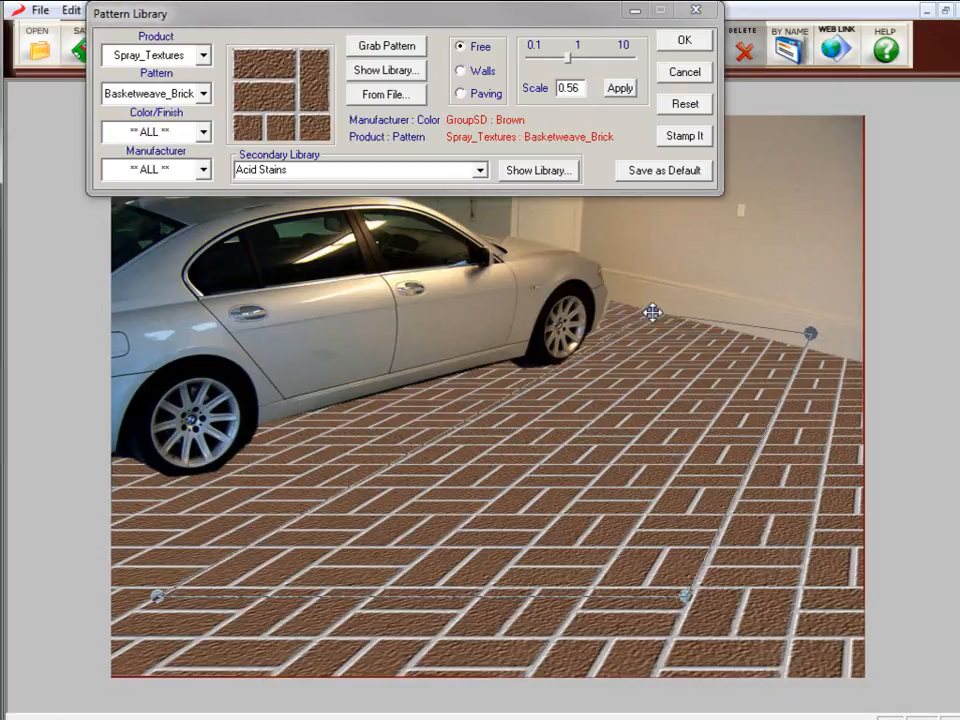
pyautogui.moveTo(810, 333); pyautogui.dragTo(818, 346)
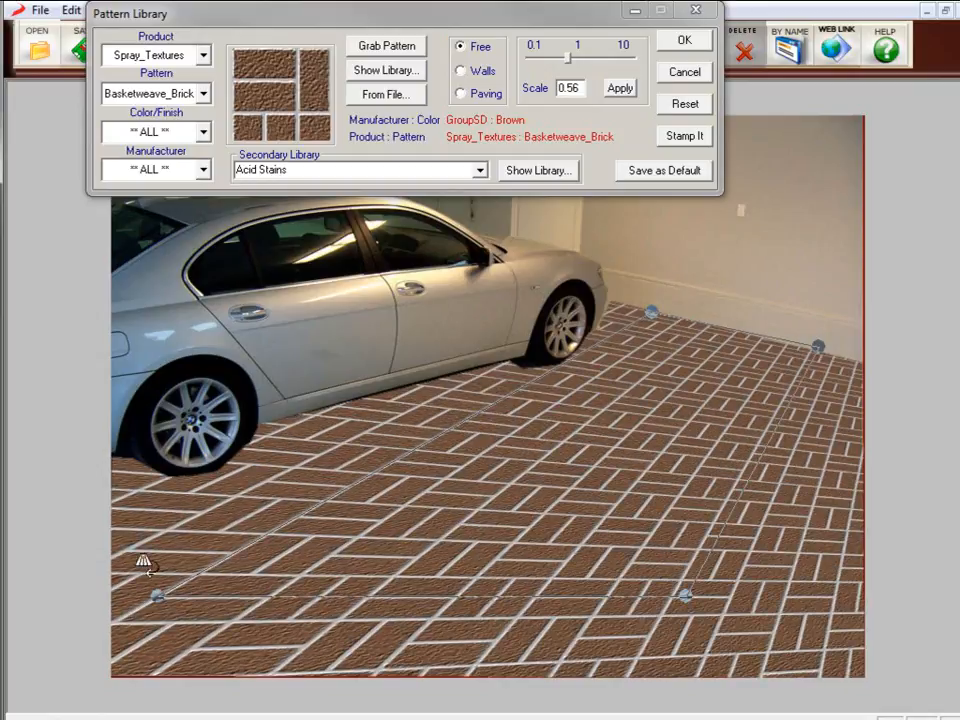
pyautogui.moveTo(155, 597); pyautogui.dragTo(196, 453)
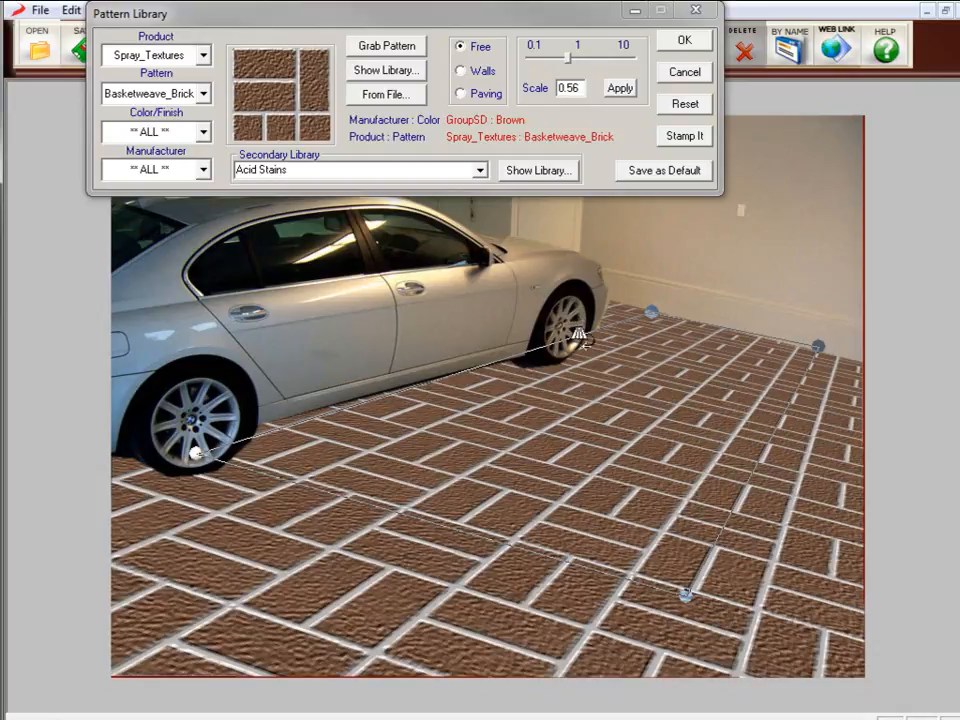
pyautogui.moveTo(684, 595); pyautogui.dragTo(651, 611)
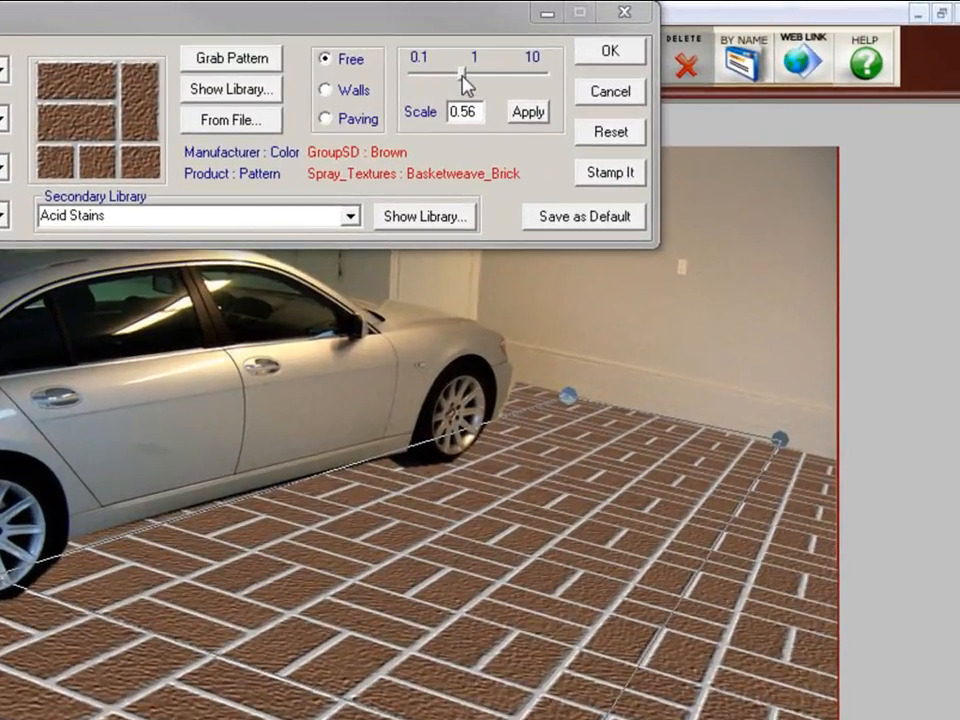
# - Set the garage floor pattern's scale to 0.29 and accept the pattern
pyautogui.click(462, 76)
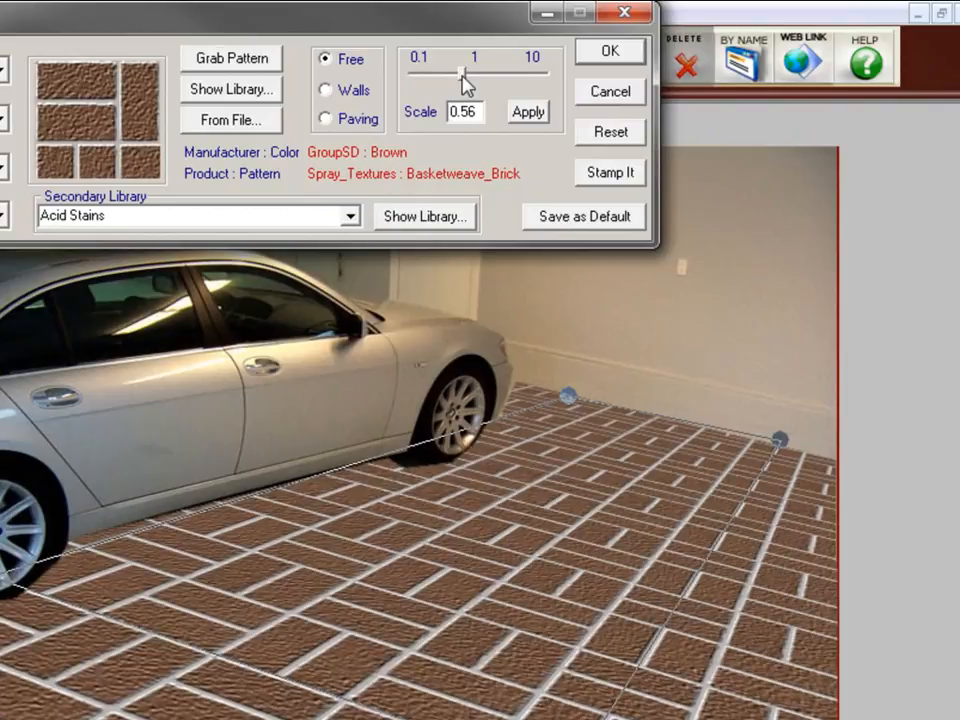
pyautogui.moveTo(462, 76); pyautogui.dragTo(441, 78)
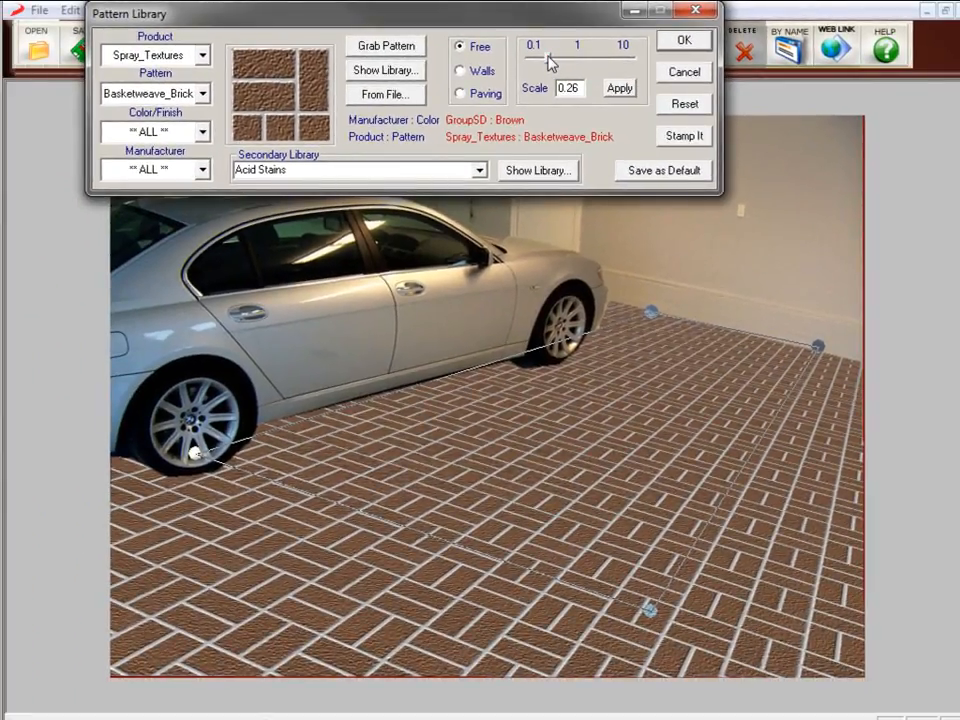
pyautogui.moveTo(547, 56); pyautogui.dragTo(550, 63)
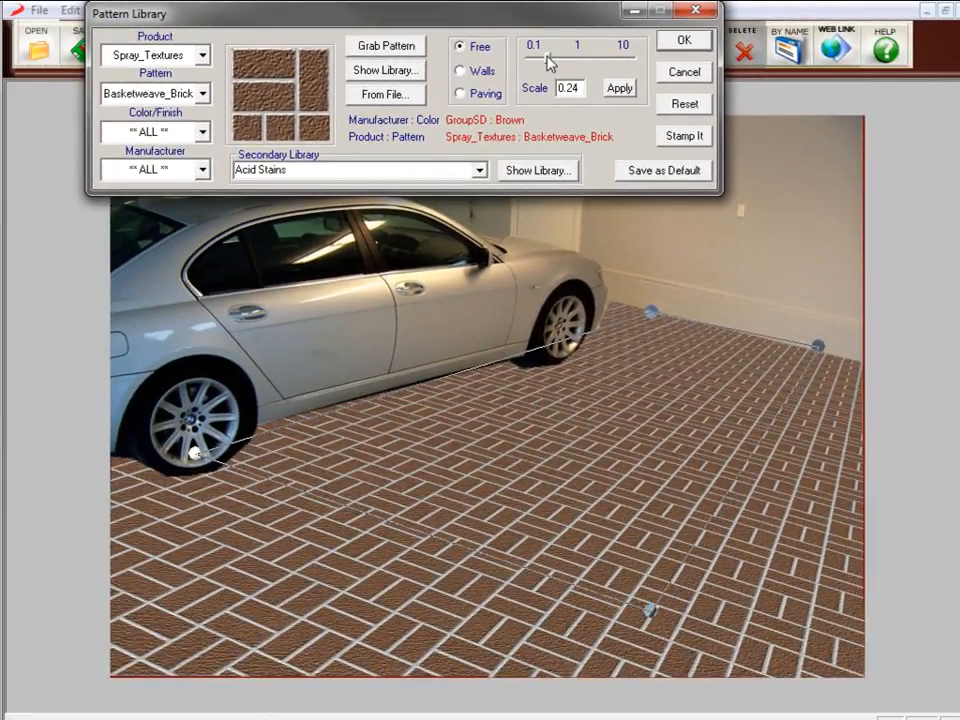
pyautogui.moveTo(547, 58); pyautogui.dragTo(552, 58)
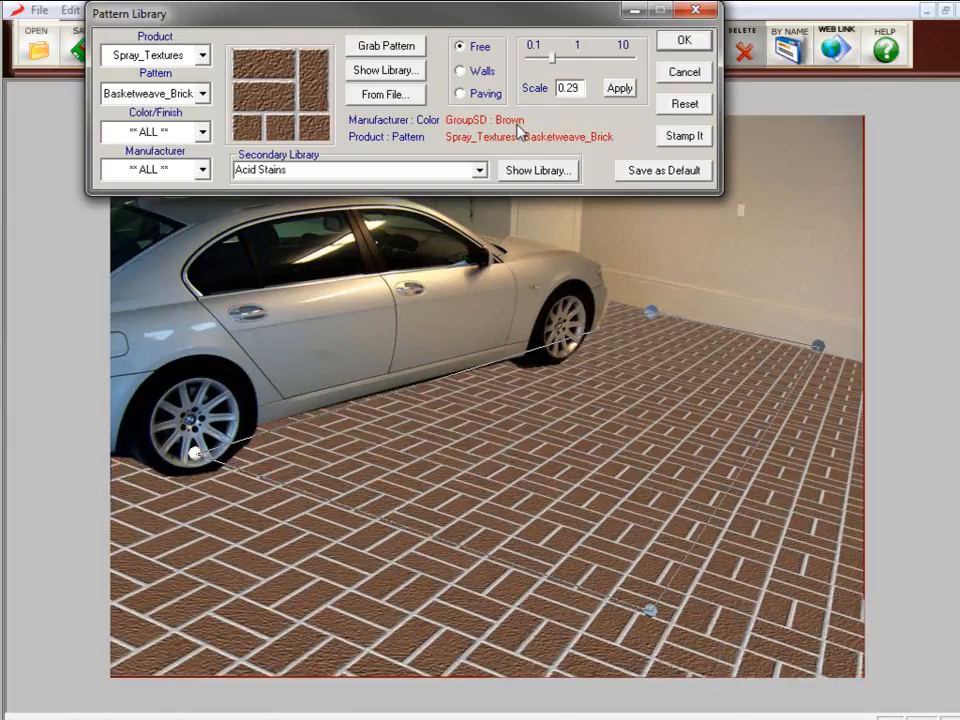
pyautogui.click(684, 42)
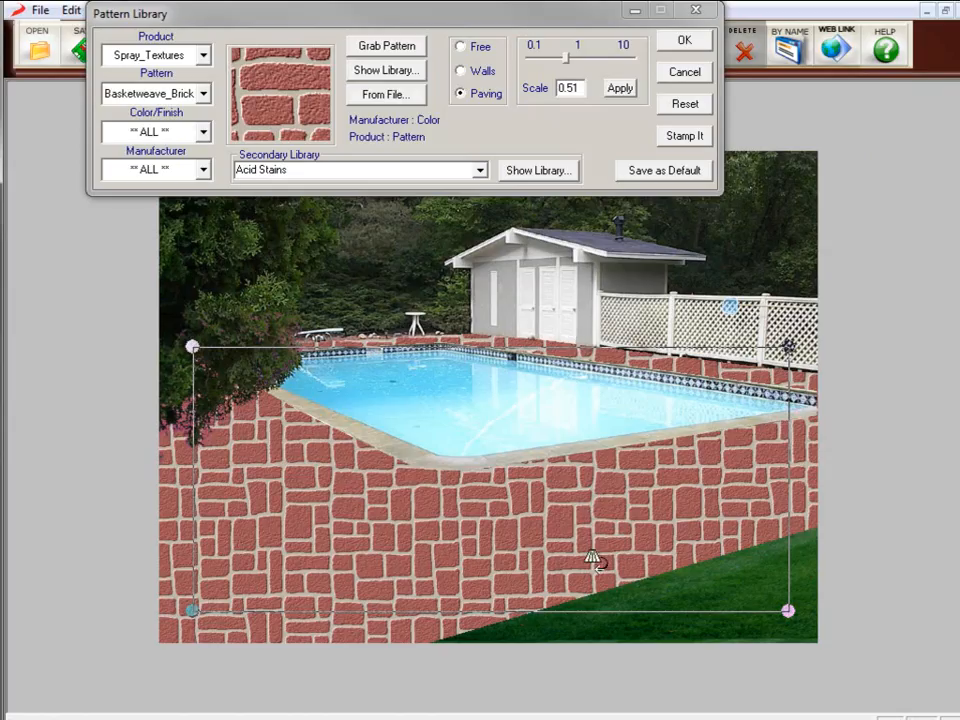
# - Set the pool deck pattern to Paving perspective and try to fit the grid's far and near corners to the pool's outline
pyautogui.click(461, 95)
pyautogui.moveTo(788, 348); pyautogui.dragTo(457, 341)
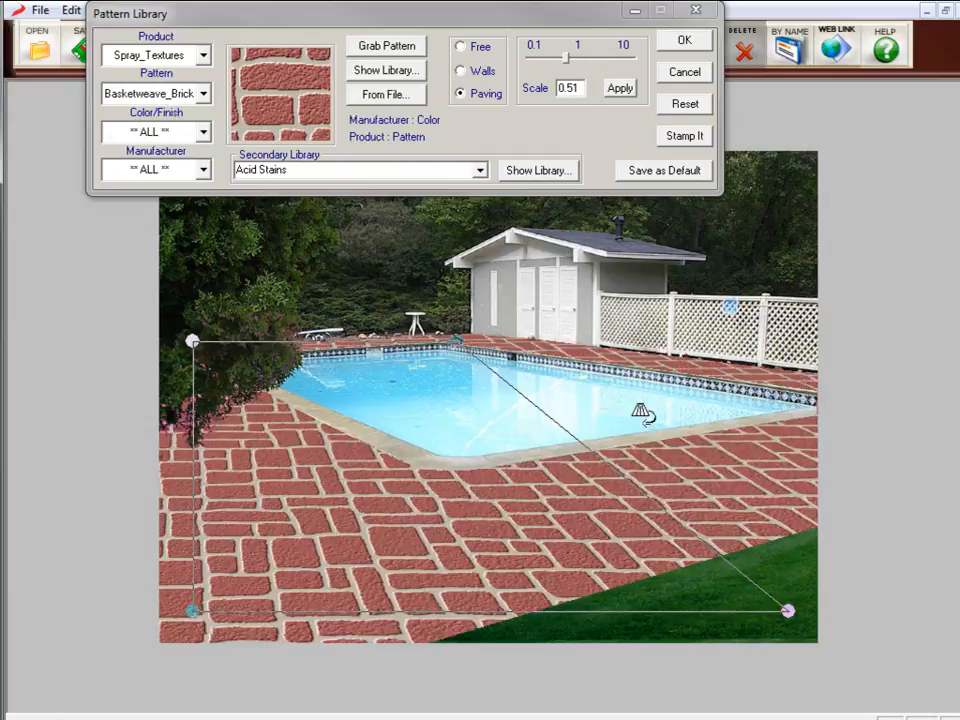
pyautogui.moveTo(790, 611); pyautogui.dragTo(836, 399)
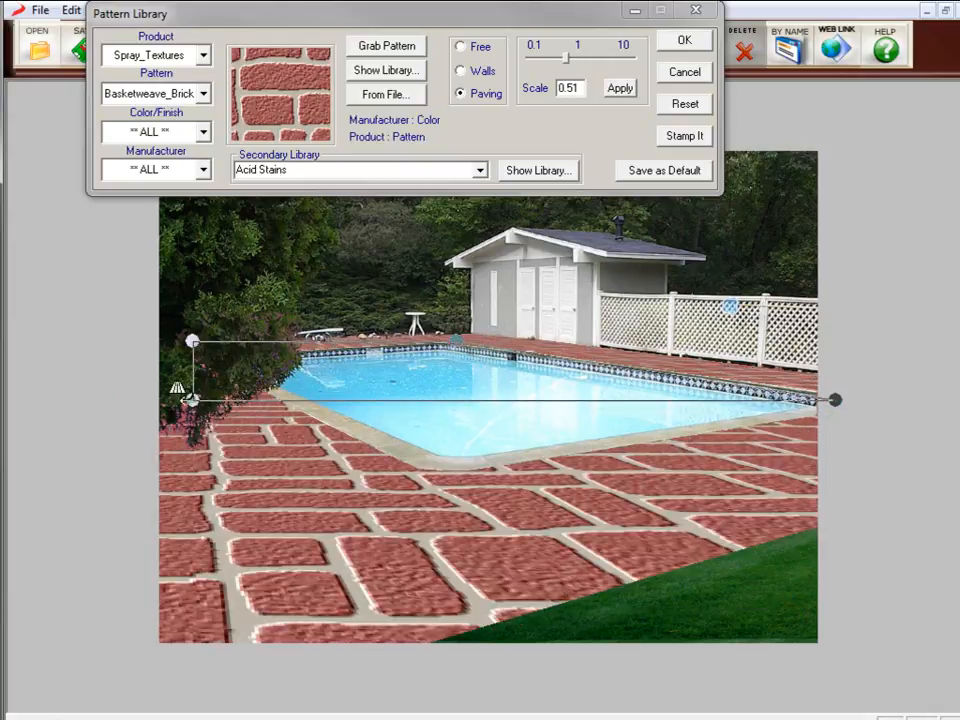
pyautogui.moveTo(192, 399); pyautogui.dragTo(459, 462)
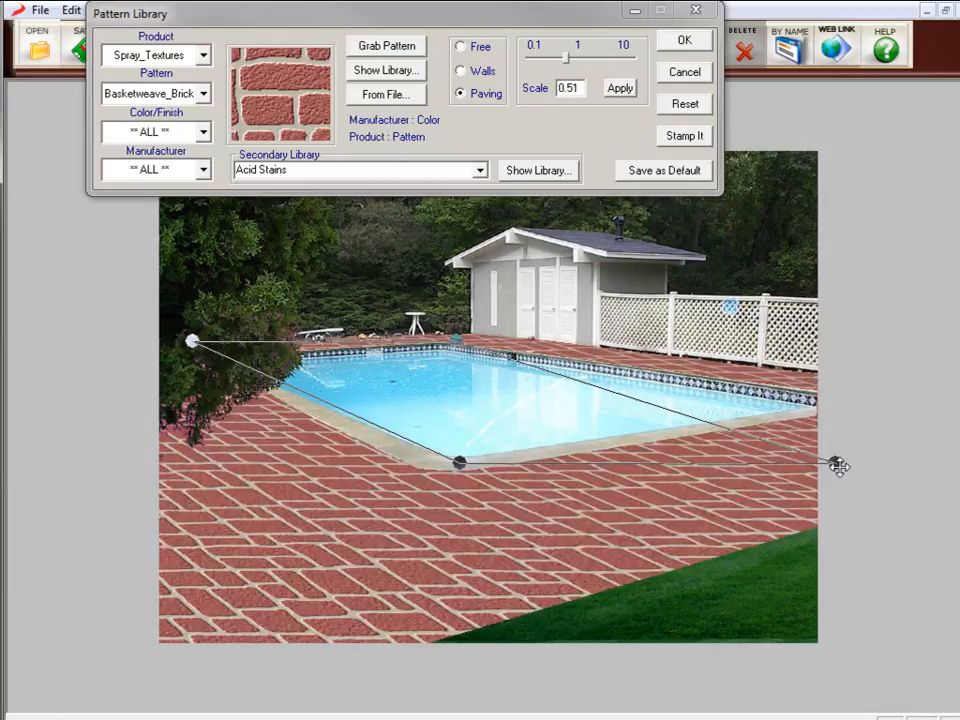
pyautogui.moveTo(461, 462); pyautogui.dragTo(463, 474)
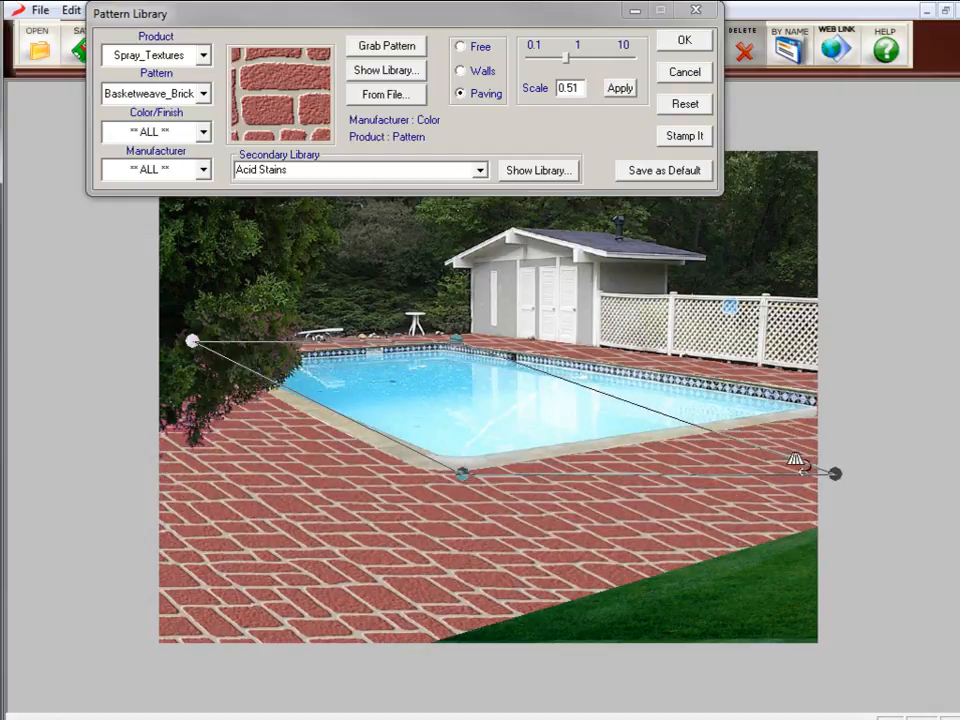
pyautogui.moveTo(833, 474); pyautogui.dragTo(827, 399)
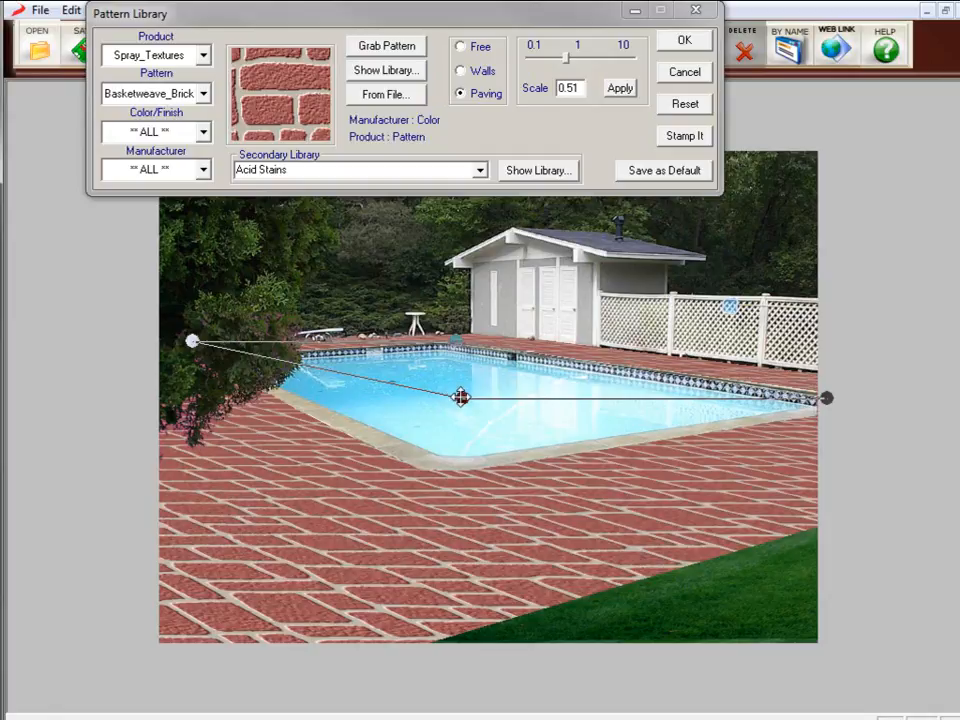
# - Switch to Free perspective, fit the grid's corners to the pool's outer corners, and set the pattern's scale to 0.29
pyautogui.click(461, 46)
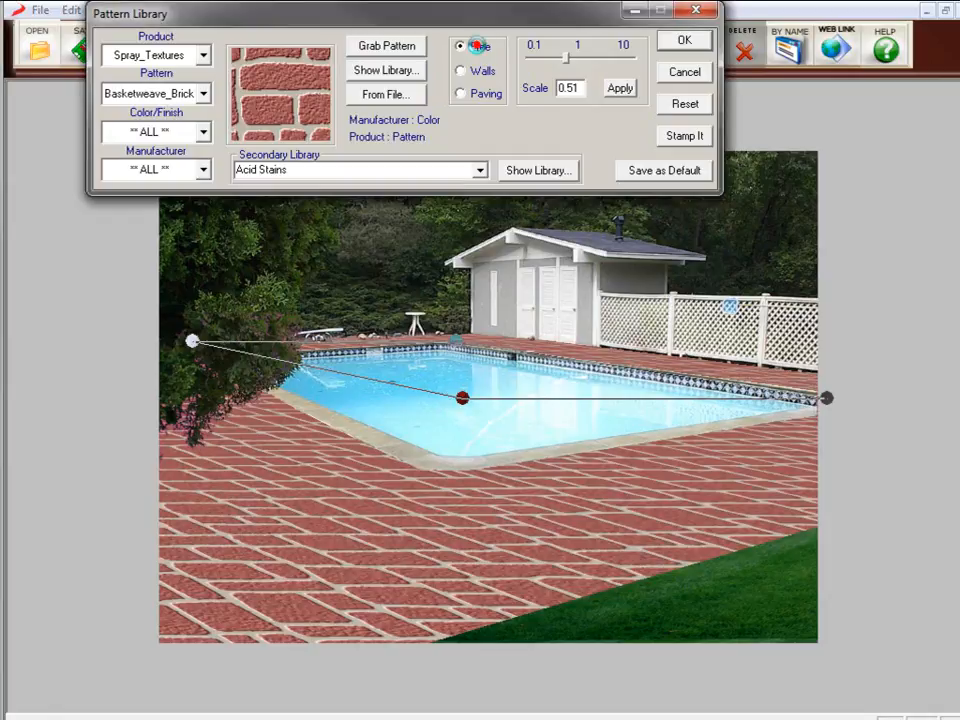
pyautogui.moveTo(462, 400); pyautogui.dragTo(419, 478)
pyautogui.moveTo(827, 397); pyautogui.dragTo(838, 408)
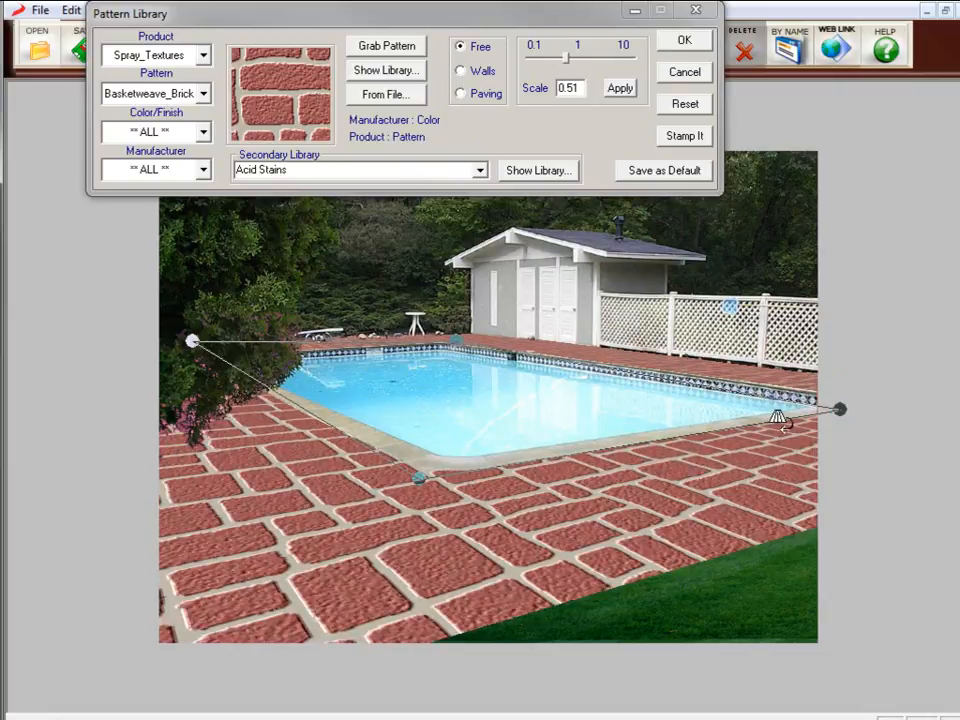
pyautogui.moveTo(838, 408); pyautogui.dragTo(853, 402)
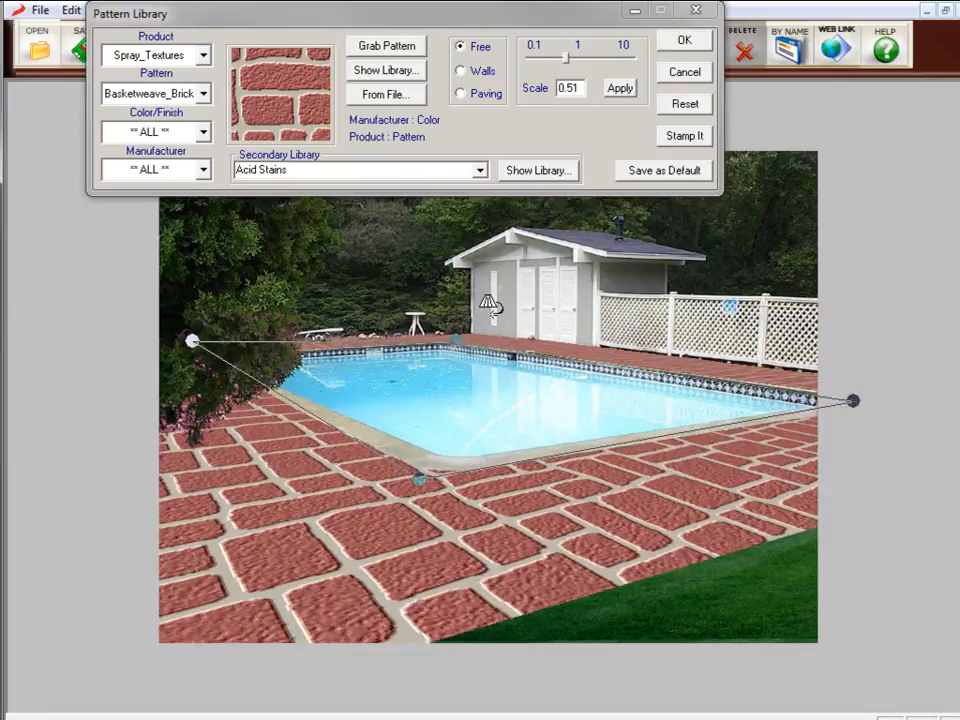
pyautogui.moveTo(193, 340); pyautogui.dragTo(184, 356)
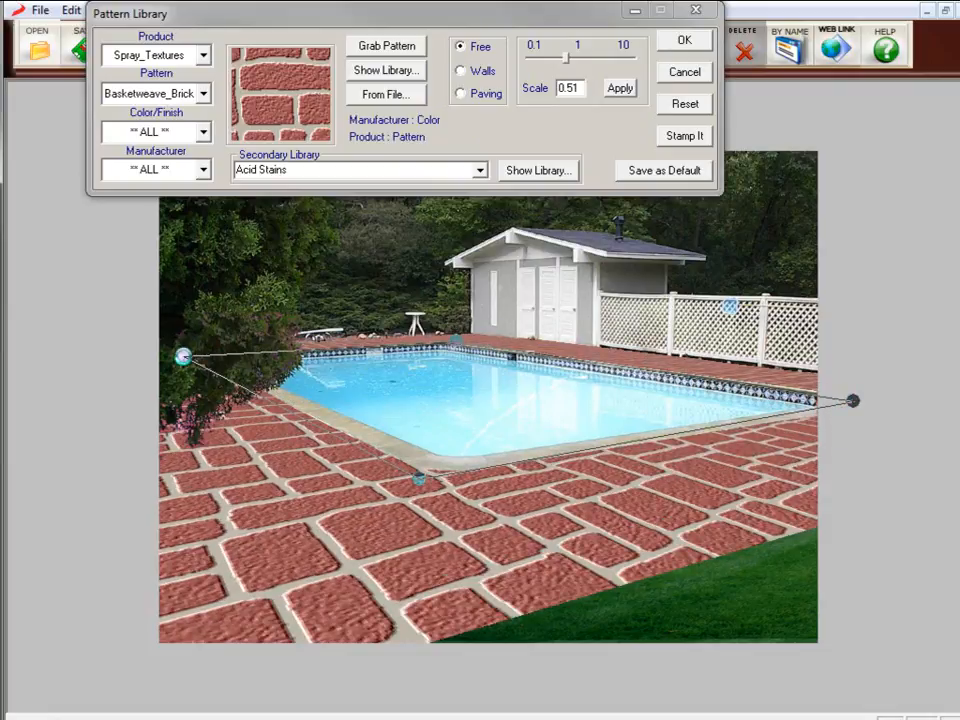
pyautogui.moveTo(420, 480); pyautogui.dragTo(434, 475)
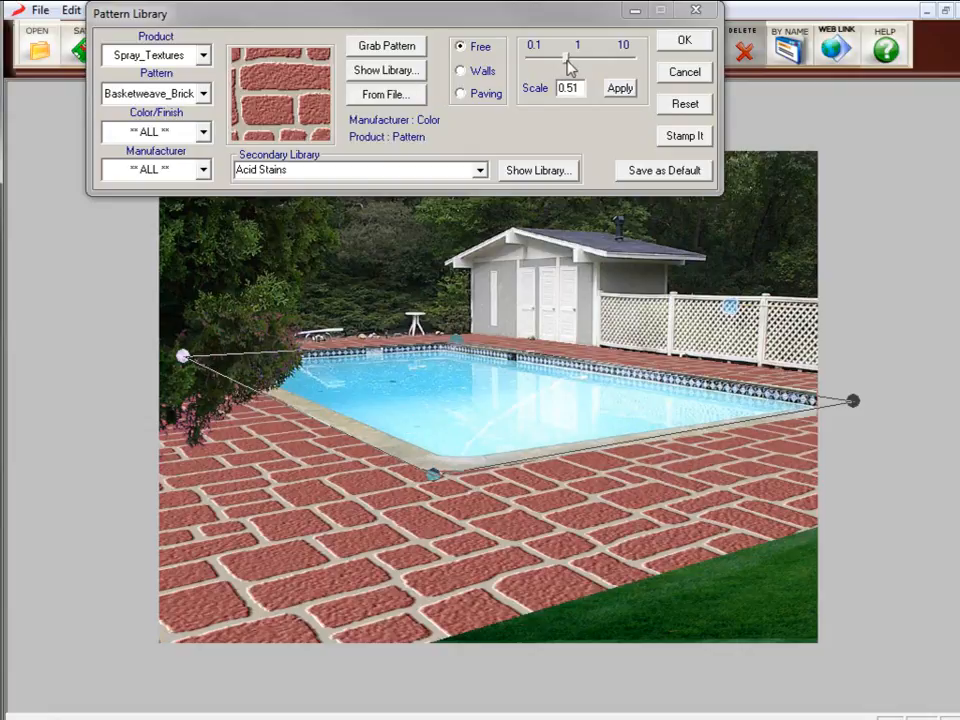
pyautogui.moveTo(568, 62); pyautogui.dragTo(557, 68)
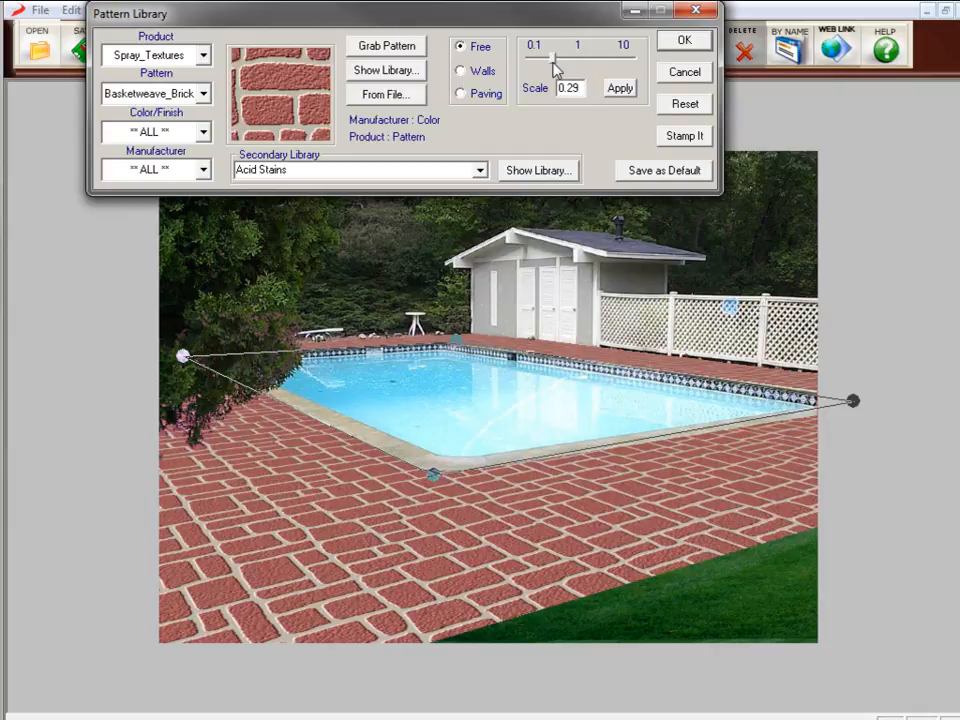